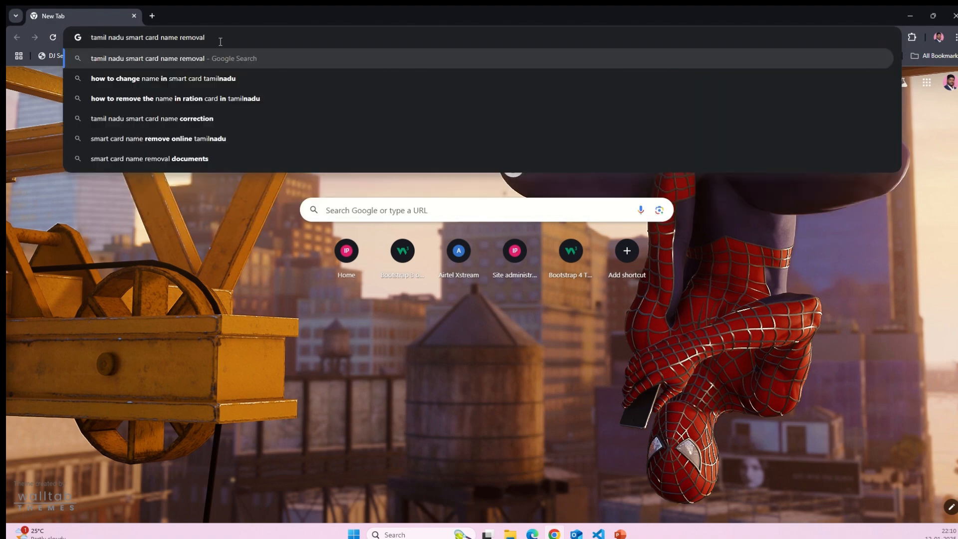
# - Search Google for 'tamil nadu smart card name removal' and open the TNPDS home page result
pyautogui.press('Return')
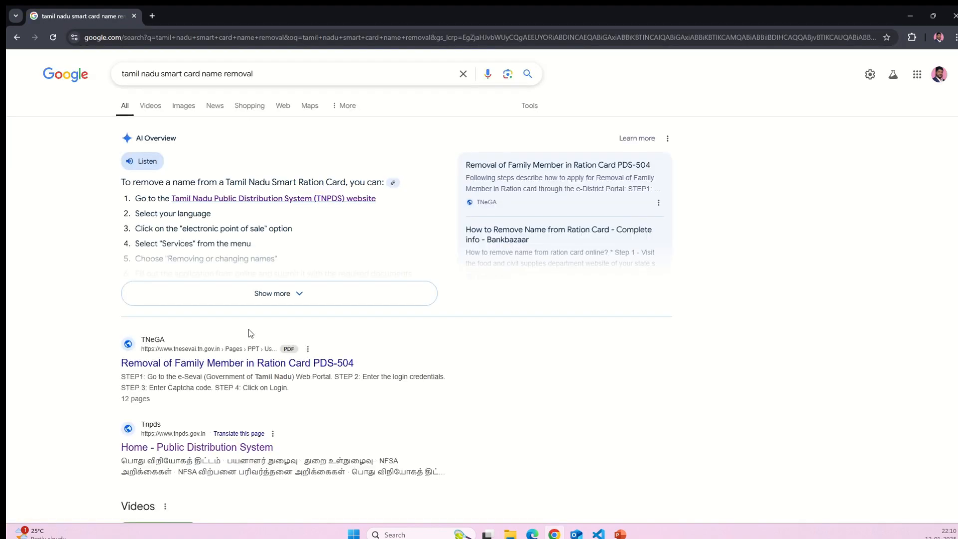
pyautogui.scroll(-1, 110, 294)
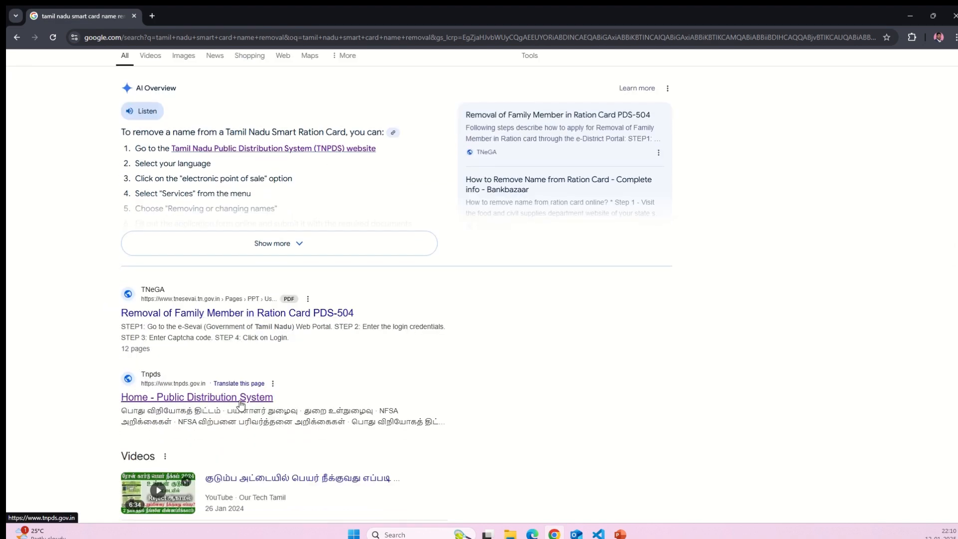
pyautogui.click(208, 402)
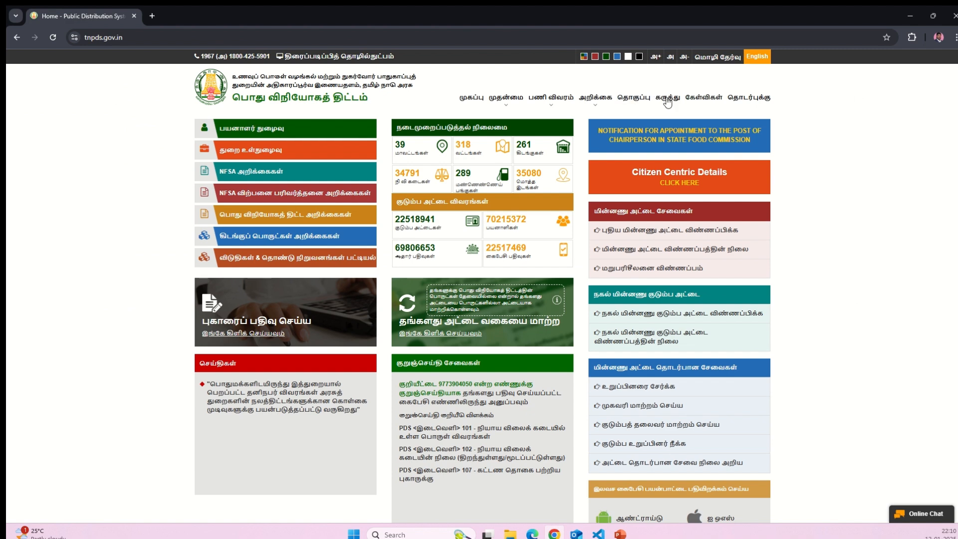
# - Switch the site to English and back to Tamil, then go to the citizen login page
pyautogui.click(757, 58)
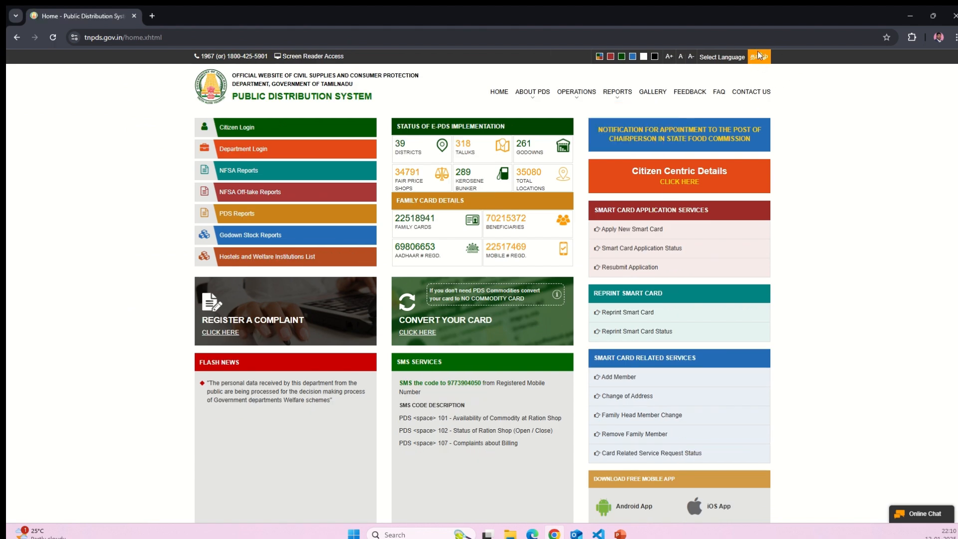
pyautogui.click(757, 57)
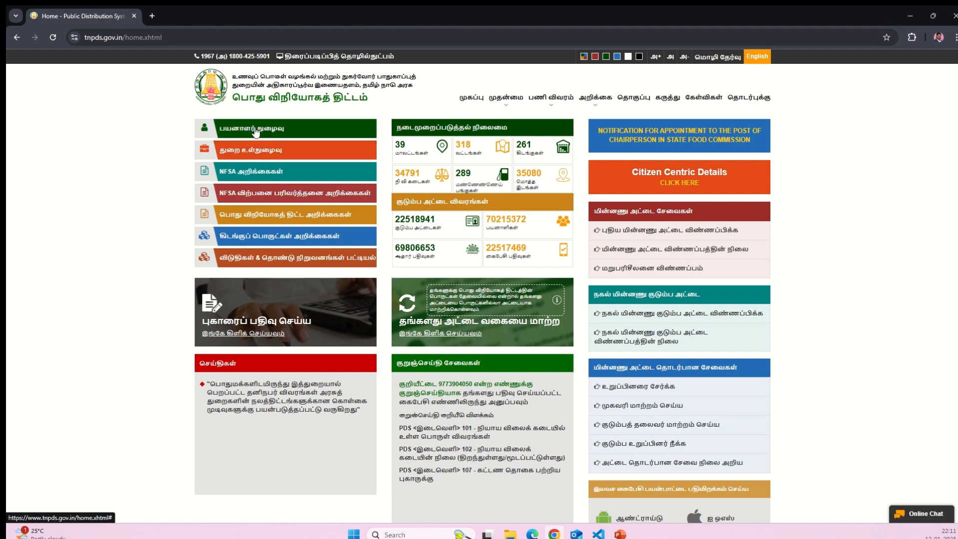
pyautogui.click(251, 131)
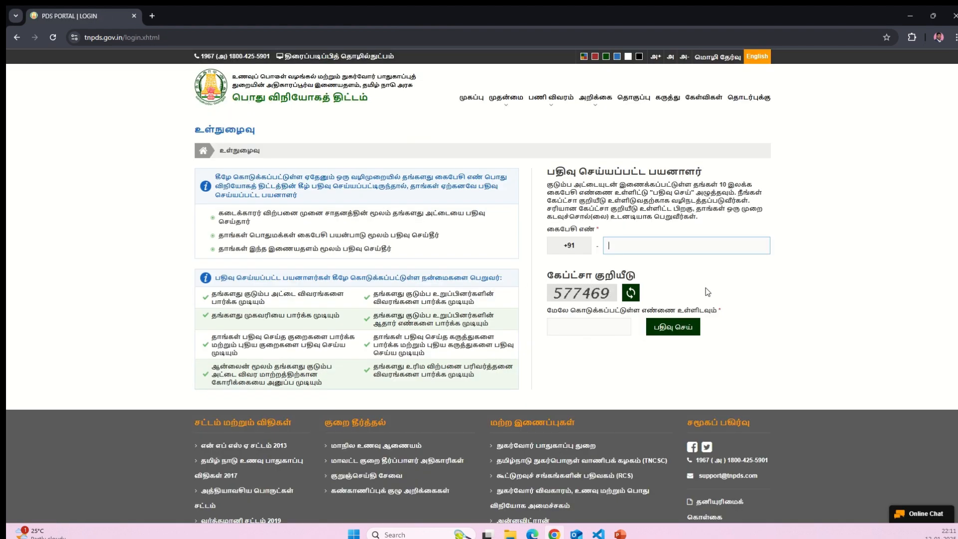
# - Enter the registered mobile number and captcha to request a one-time password
pyautogui.moveTo(547, 172); pyautogui.dragTo(704, 172)
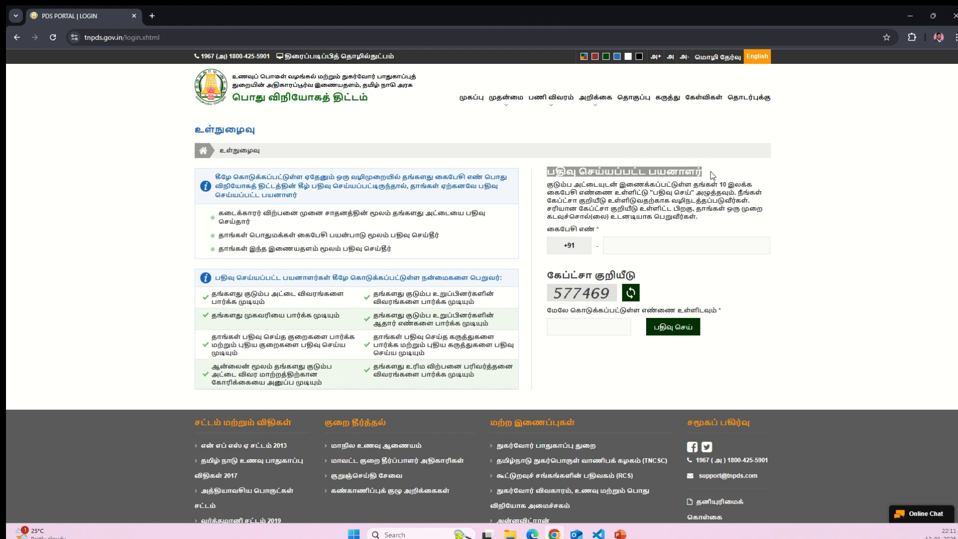
pyautogui.click(713, 175)
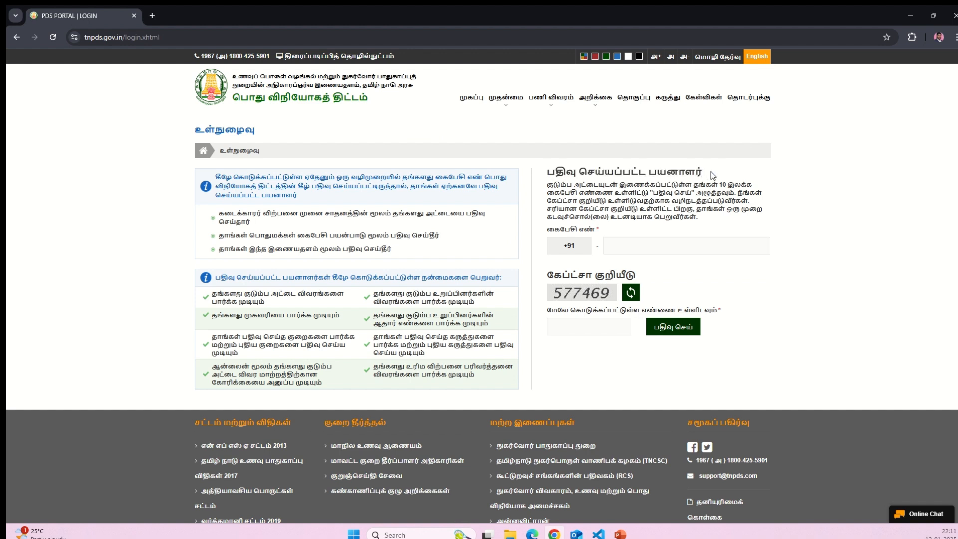
pyautogui.click(630, 248)
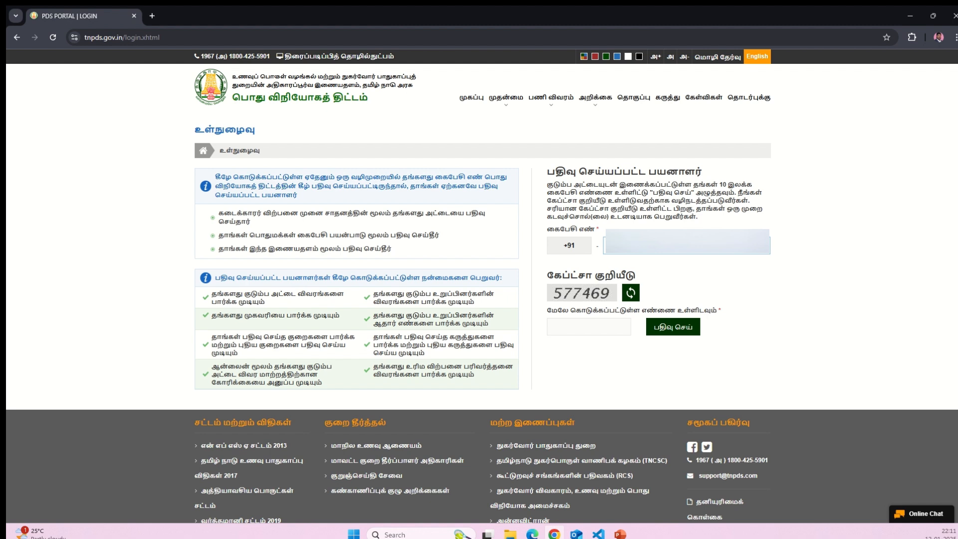
pyautogui.click(568, 329)
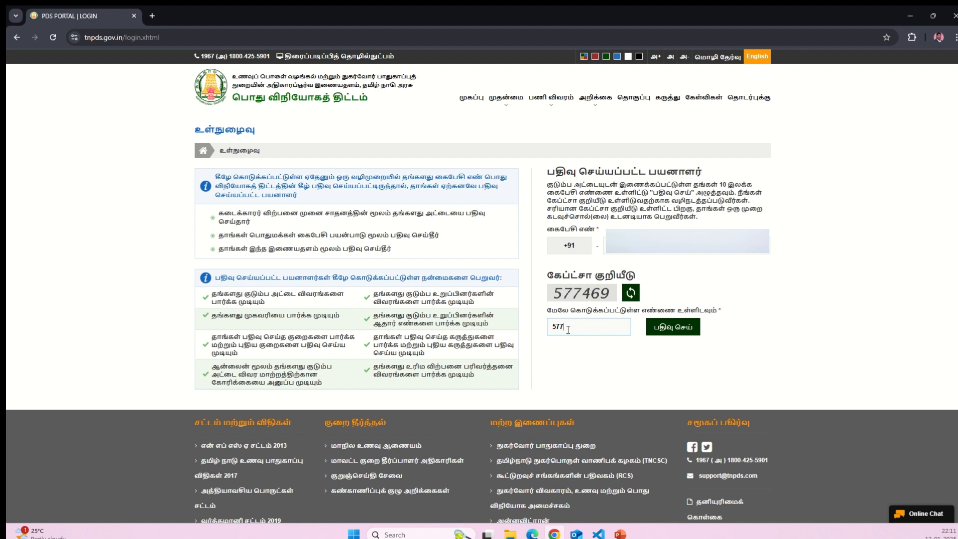
pyautogui.click(675, 327)
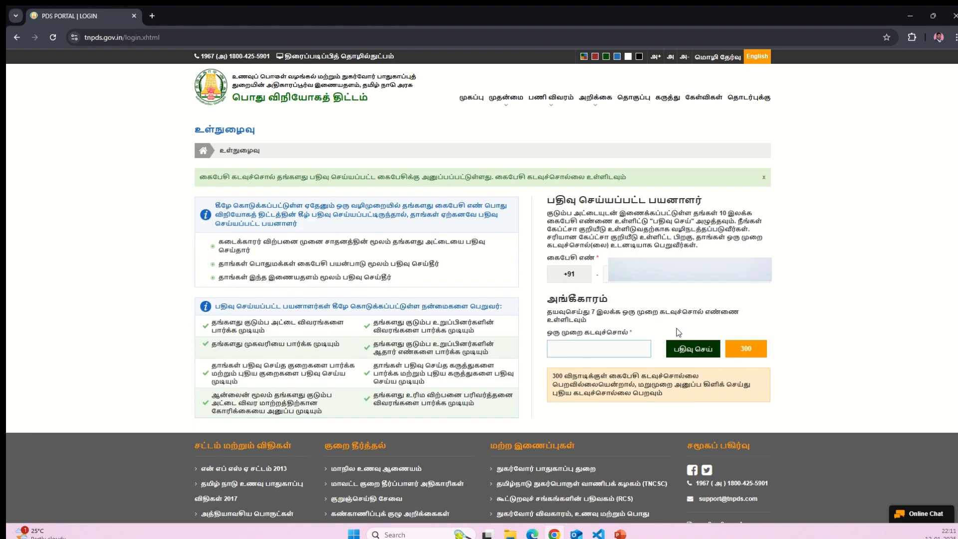
# - Enter the one-time password and log in to the cardholder's profile page
pyautogui.click(576, 345)
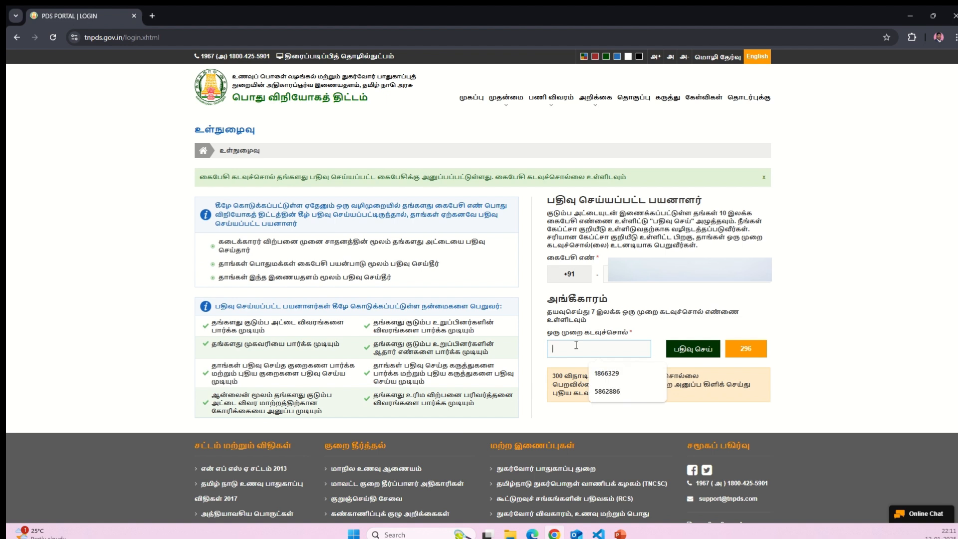
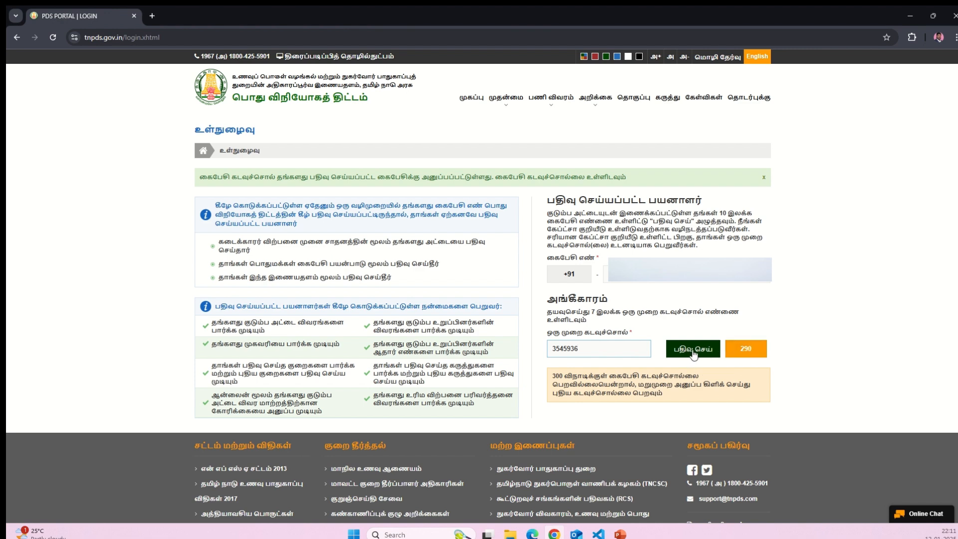
pyautogui.click(692, 351)
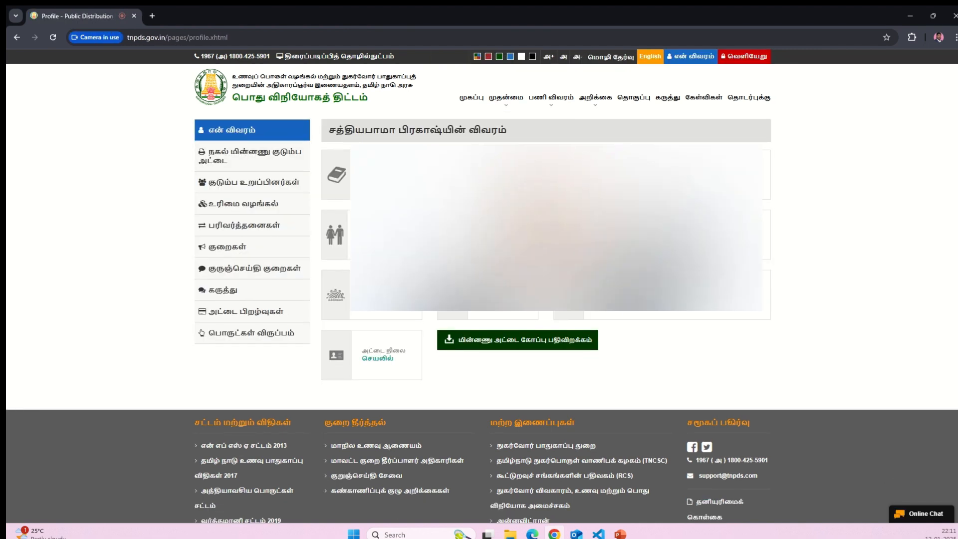
# - View the card's family members, then return home and choose the remove-family-member service
pyautogui.click(241, 183)
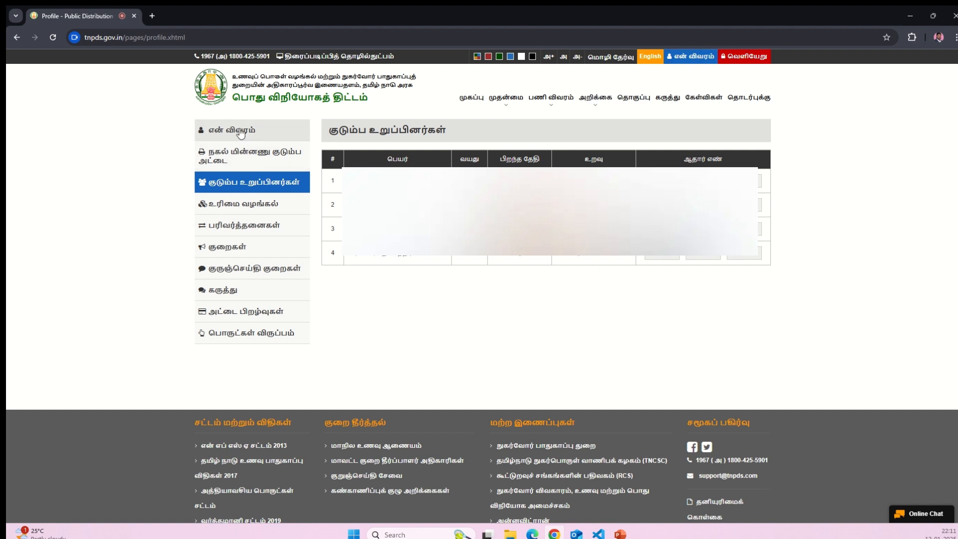
pyautogui.click(471, 100)
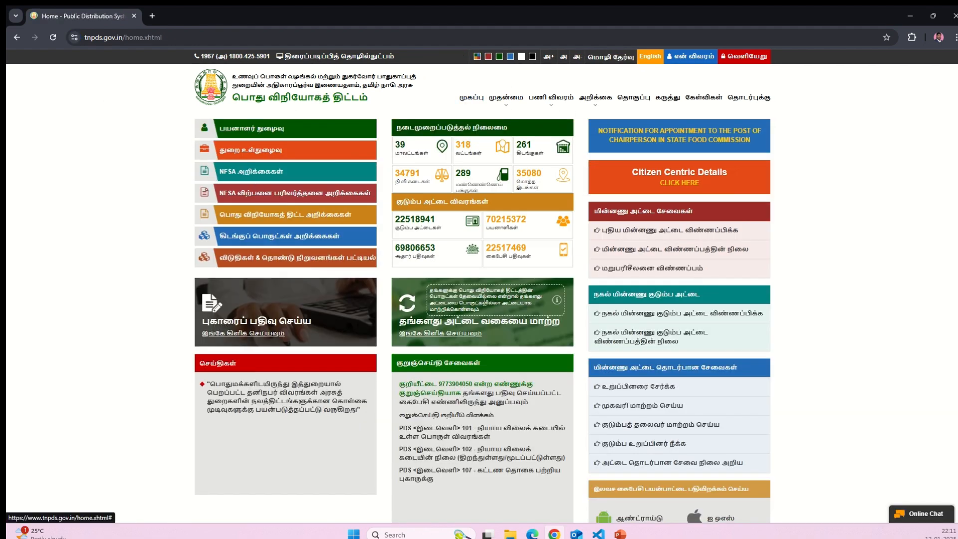
pyautogui.scroll(-1, 615, 154)
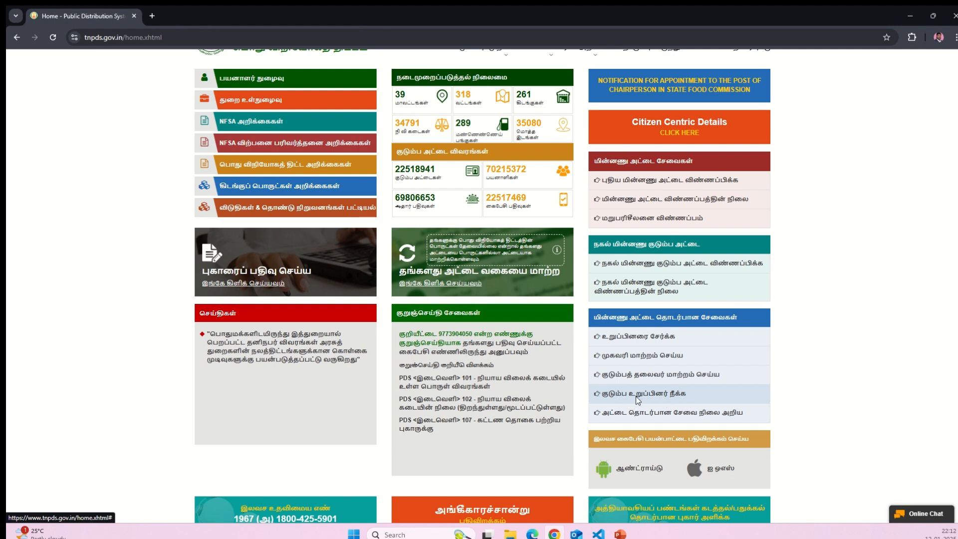
pyautogui.click(637, 399)
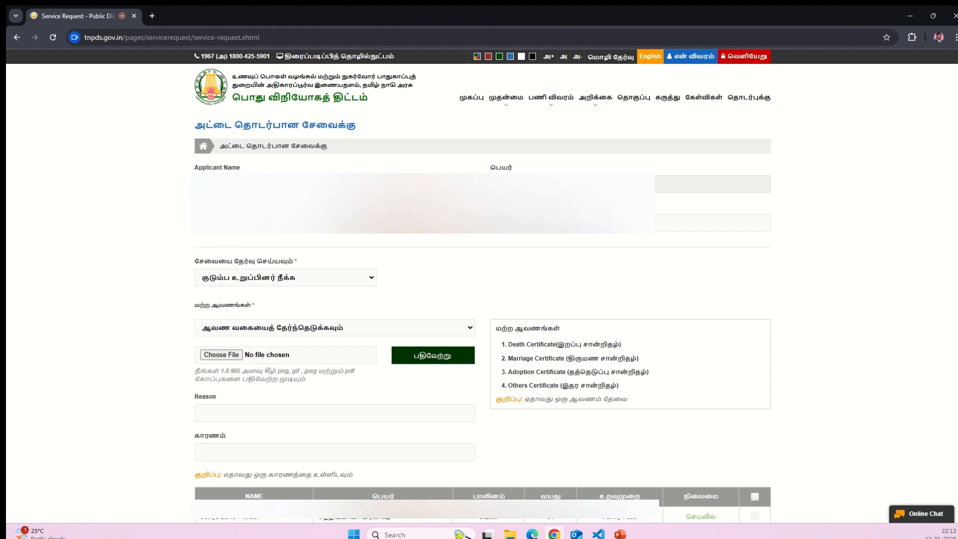
# - Keep 'remove family member' as the selected service type
pyautogui.scroll(-1, 152, 259)
pyautogui.click(259, 227)
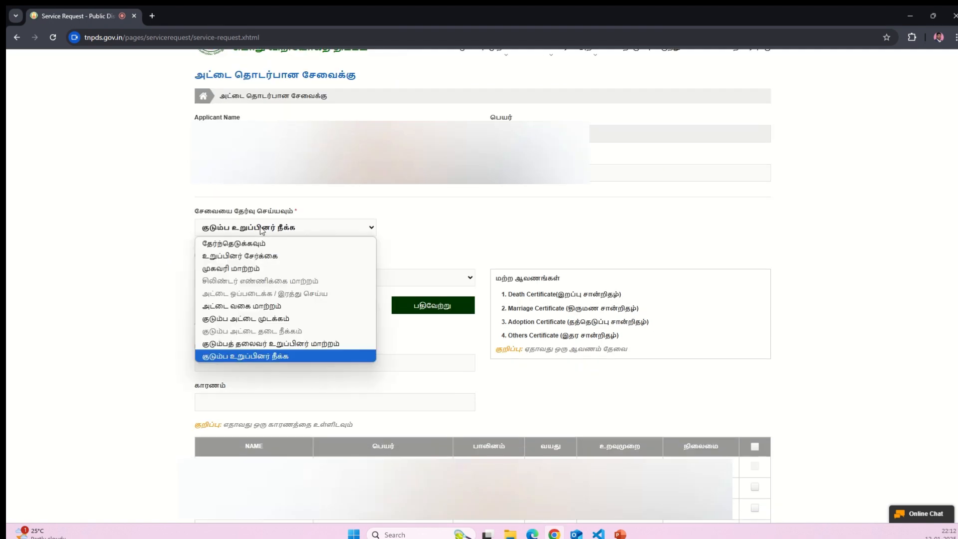
pyautogui.click(259, 227)
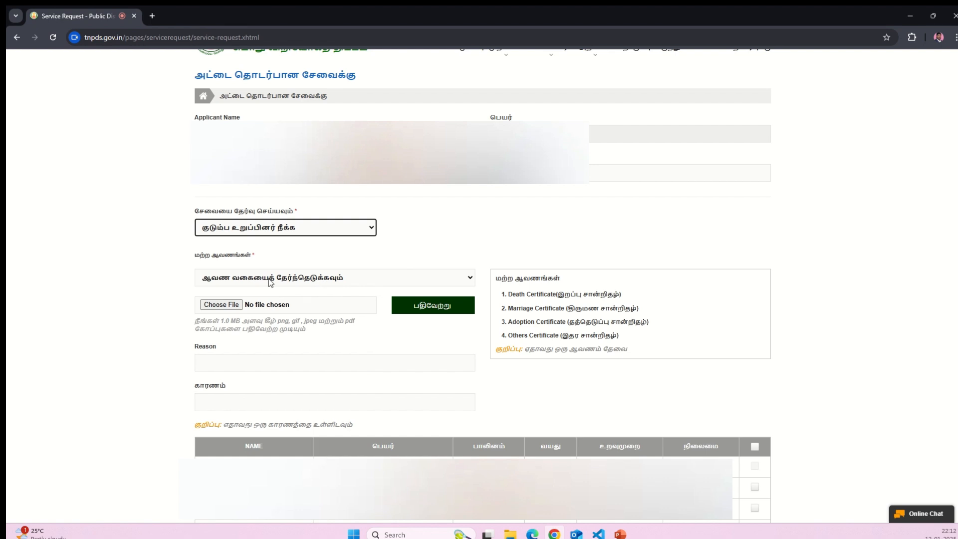
# - Choose Marriage Certificate as the supporting document, noting the allowed png, gif, jpeg and pdf formats
pyautogui.click(352, 278)
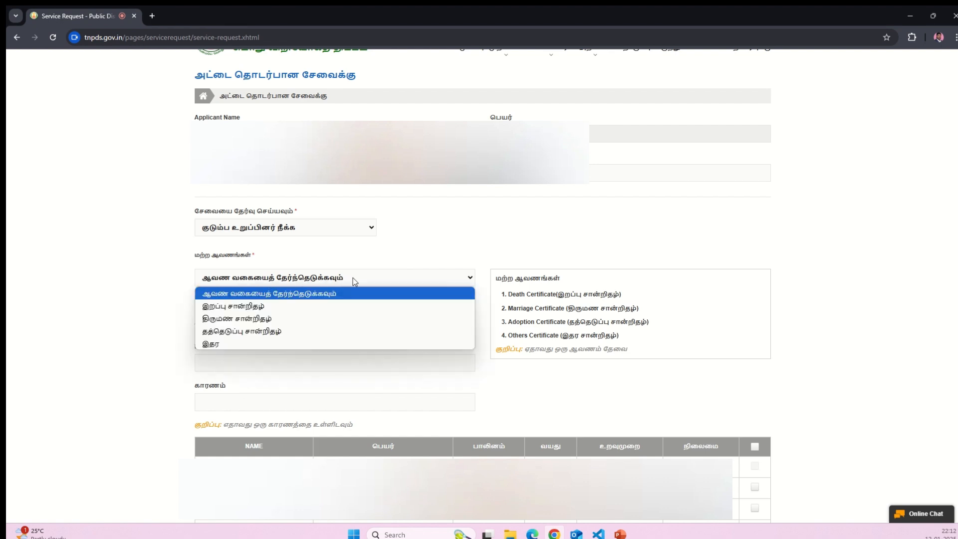
pyautogui.click(260, 312)
pyautogui.click(270, 280)
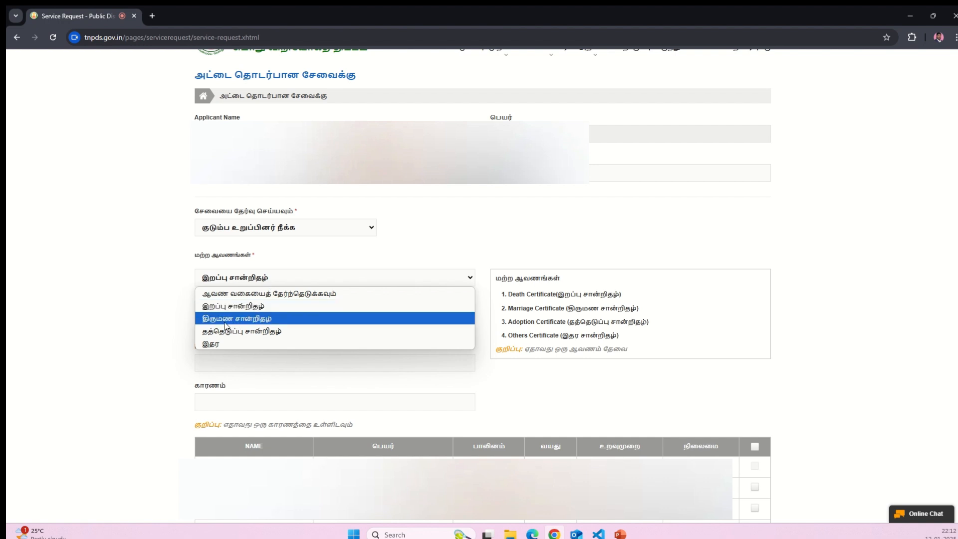
pyautogui.click(223, 320)
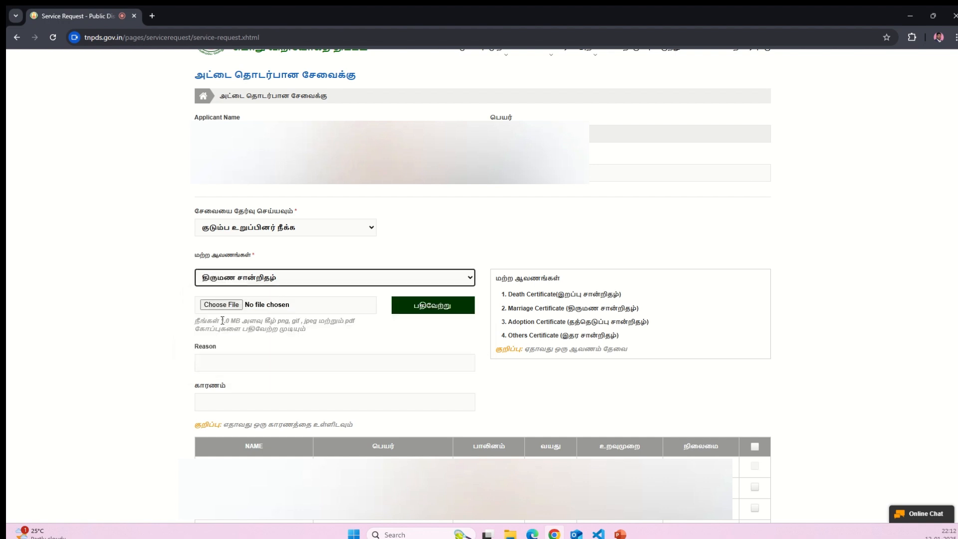
pyautogui.click(263, 281)
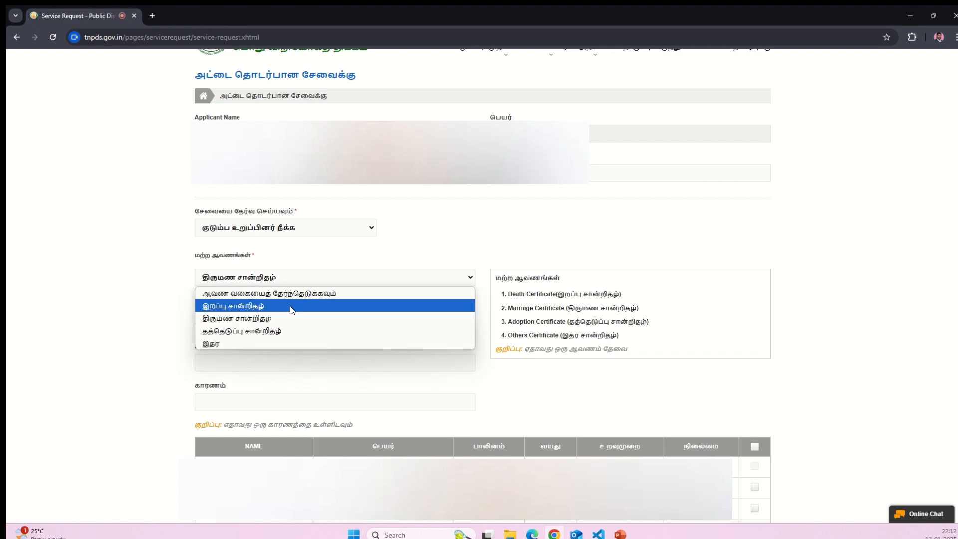
pyautogui.click(239, 320)
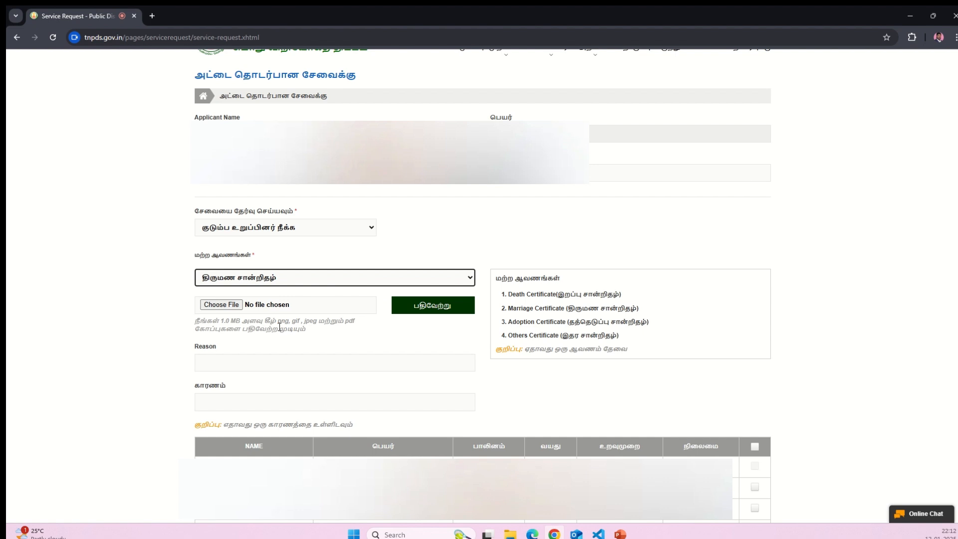
pyautogui.doubleClick(283, 321)
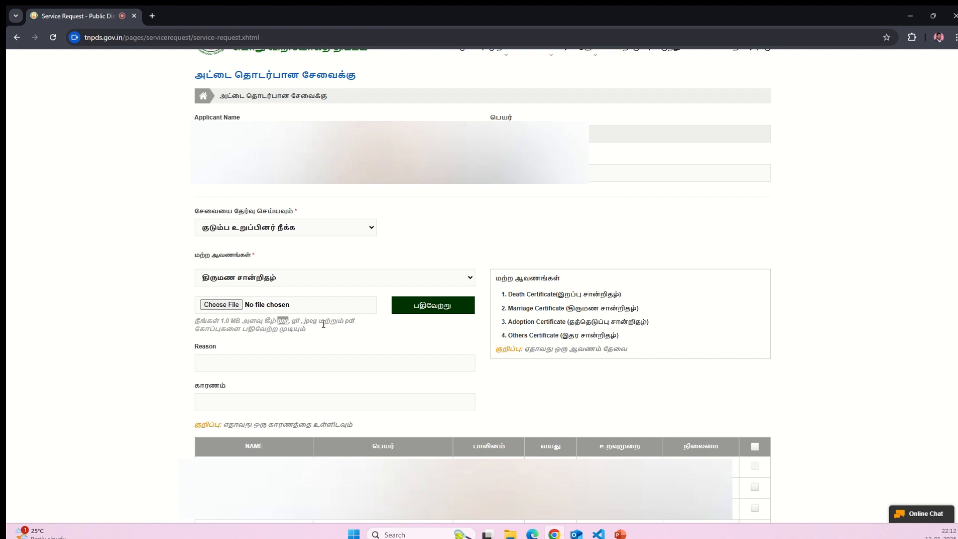
pyautogui.moveTo(358, 324); pyautogui.dragTo(278, 322)
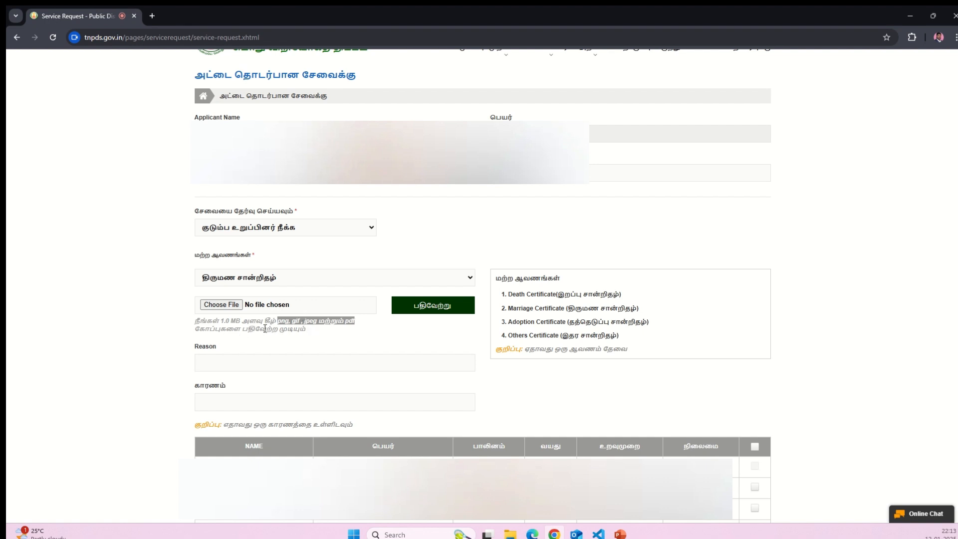
# - Attach the marriage certificate PDF from Downloads, upload it and dismiss the success notice
pyautogui.click(221, 304)
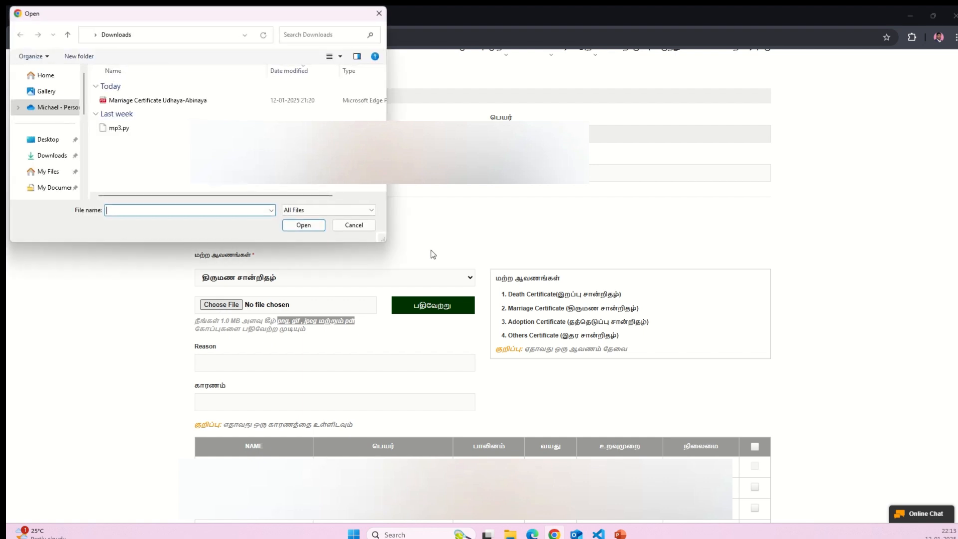
pyautogui.moveTo(208, 18); pyautogui.dragTo(659, 163)
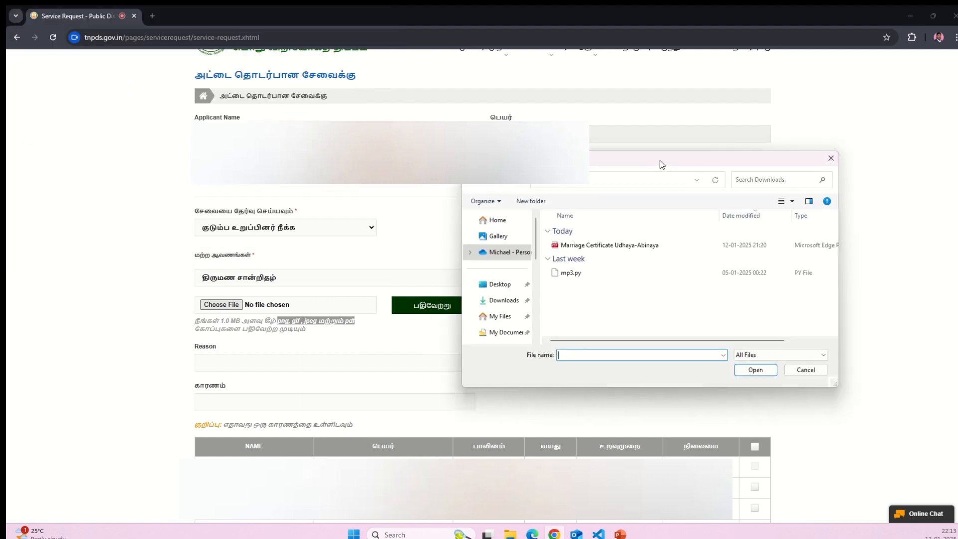
pyautogui.click(609, 245)
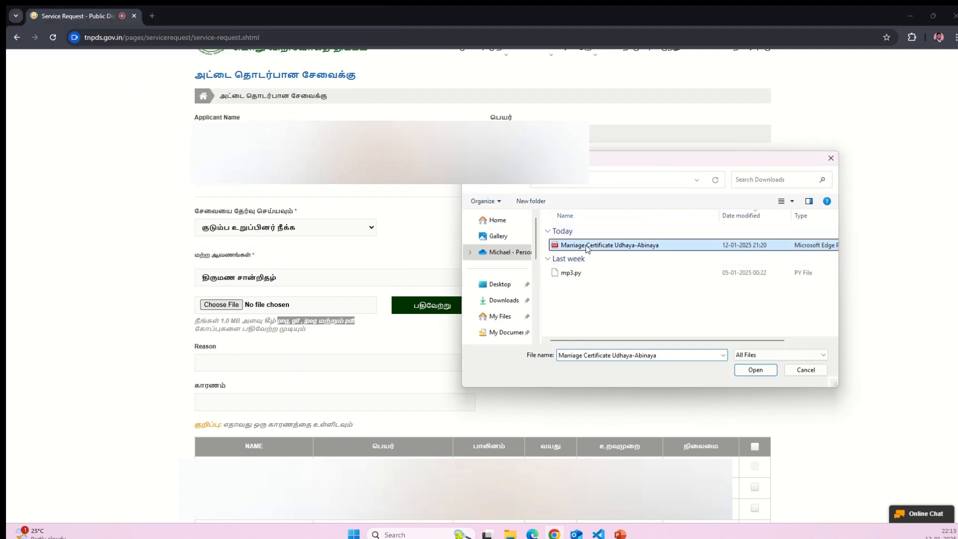
pyautogui.click(755, 370)
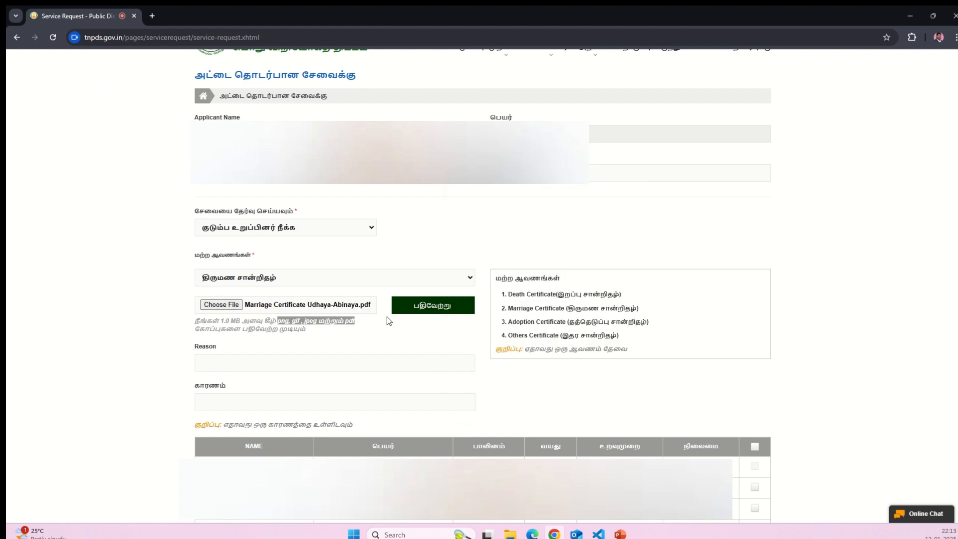
pyautogui.click(421, 312)
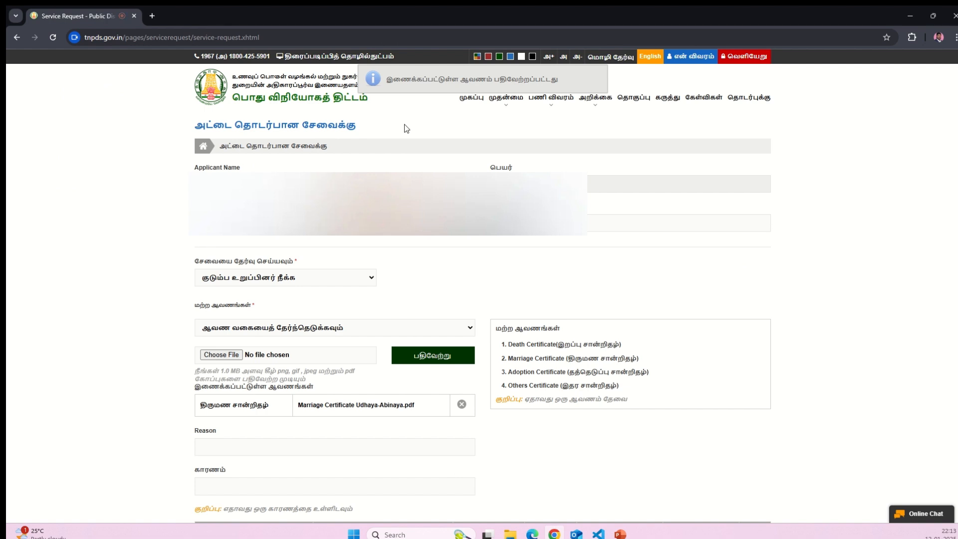
pyautogui.moveTo(392, 79); pyautogui.dragTo(565, 85)
pyautogui.click(601, 79)
# - Enter 'Got Married so need to remove this person from this card' as the removal reason
pyautogui.scroll(-2, 428, 282)
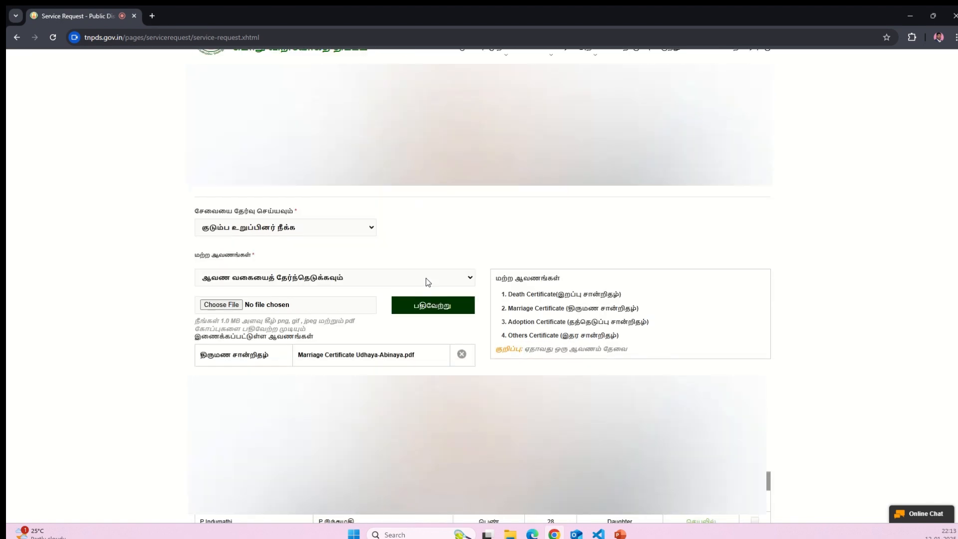
pyautogui.click(232, 346)
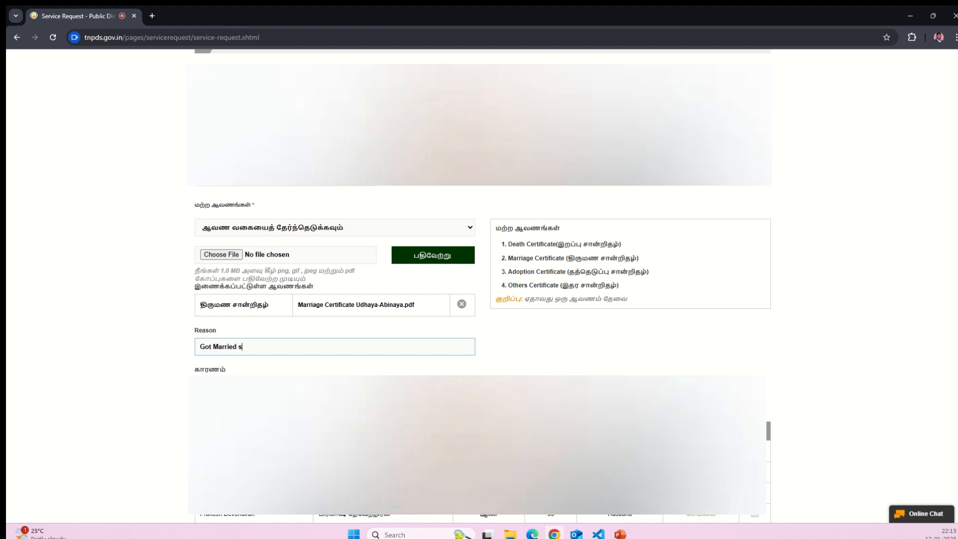
pyautogui.write('need to remove this person from this card')
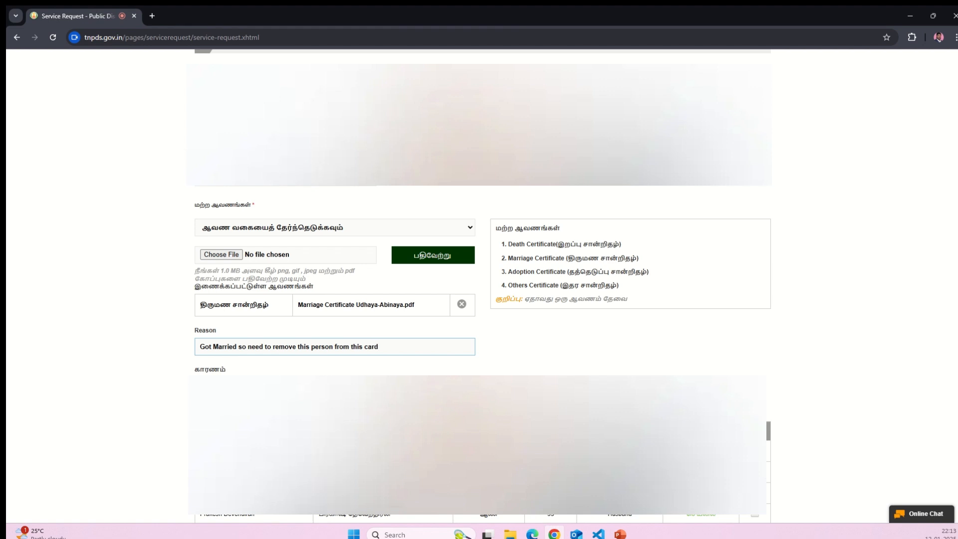
pyautogui.moveTo(400, 348); pyautogui.dragTo(182, 350)
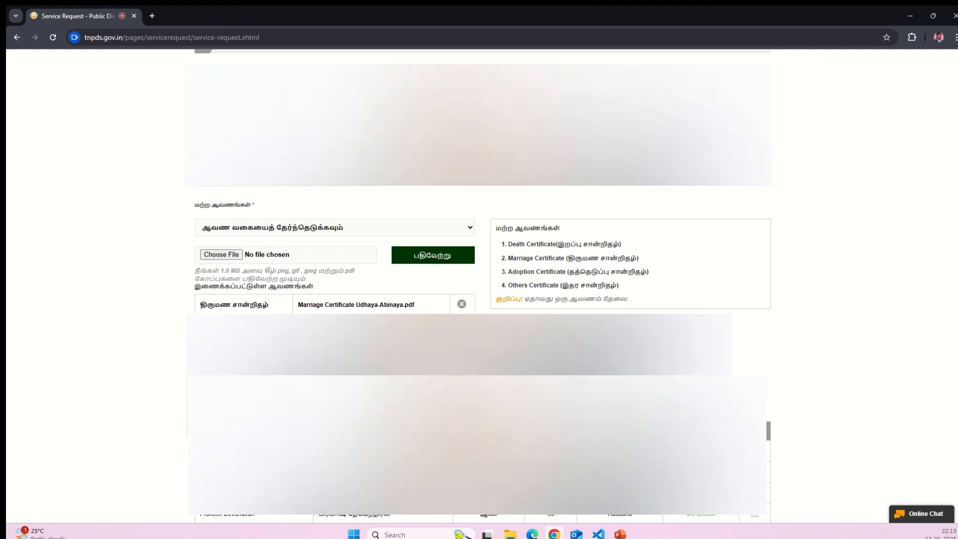
# - Tick the third family member for removal and accept the declaration checkbox
pyautogui.scroll(-2, 479, 299)
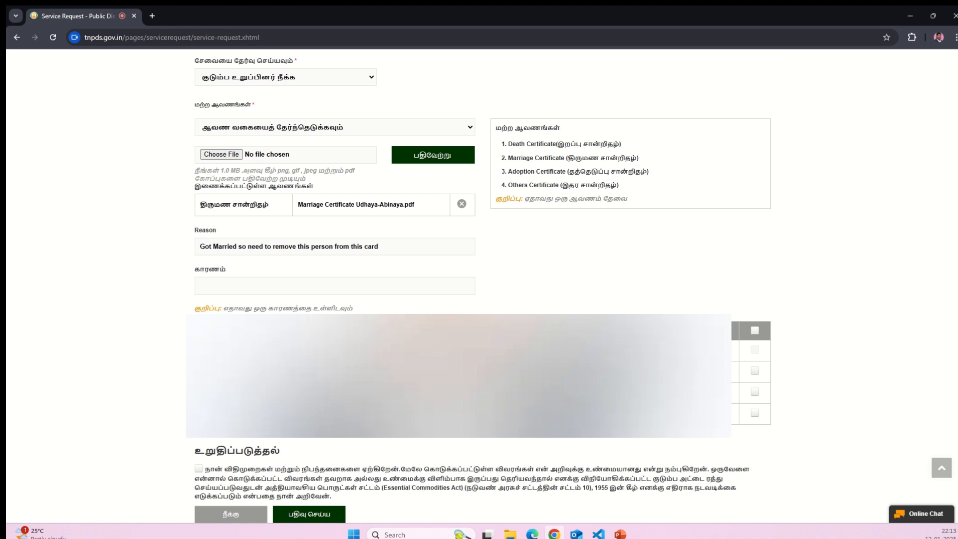
pyautogui.click(755, 393)
pyautogui.scroll(-3, 478, 419)
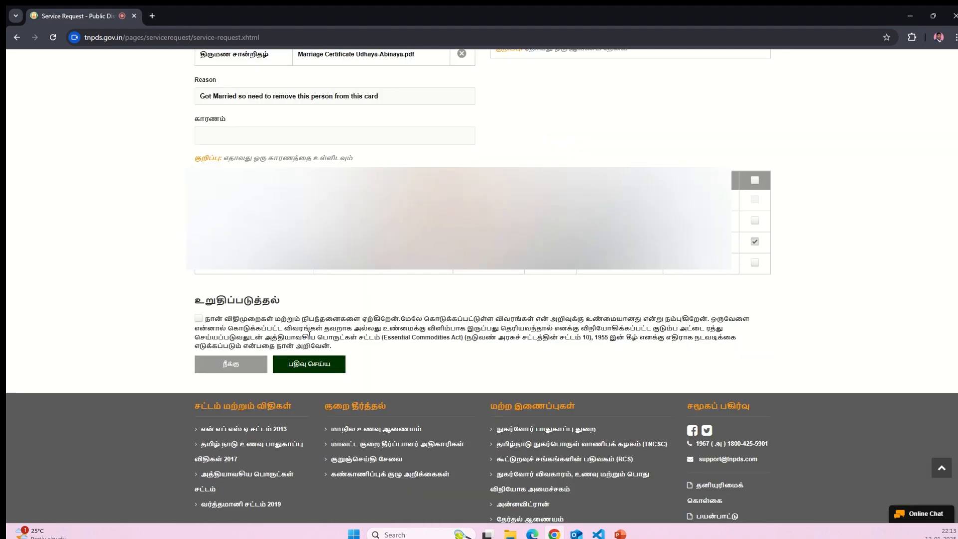
pyautogui.click(199, 318)
# - Submit the removal request and select the reference number on the confirmation page
pyautogui.click(309, 365)
pyautogui.moveTo(251, 201); pyautogui.dragTo(459, 204)
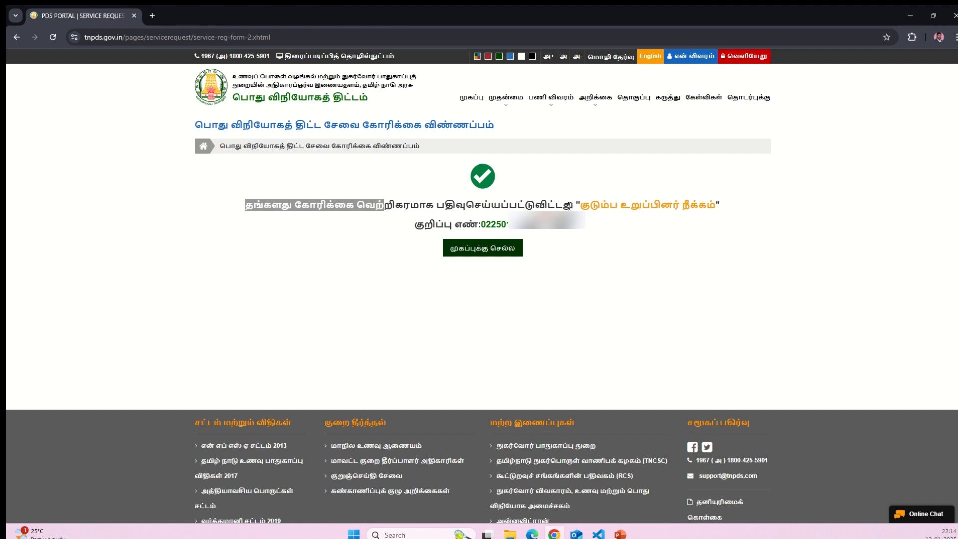
pyautogui.moveTo(415, 224); pyautogui.dragTo(500, 227)
pyautogui.doubleClick(501, 225)
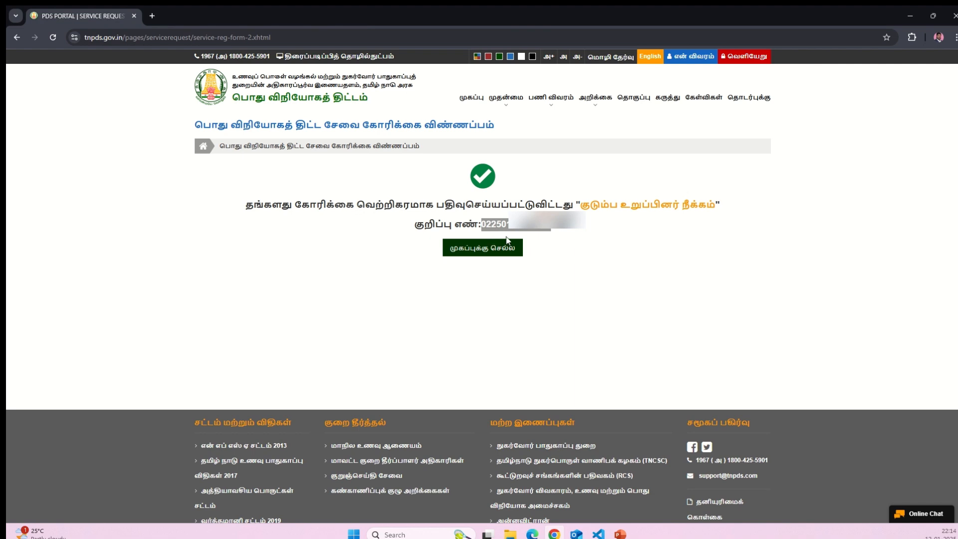
# - Open the card service status page from home, paste the reference number and look up its status
pyautogui.click(475, 252)
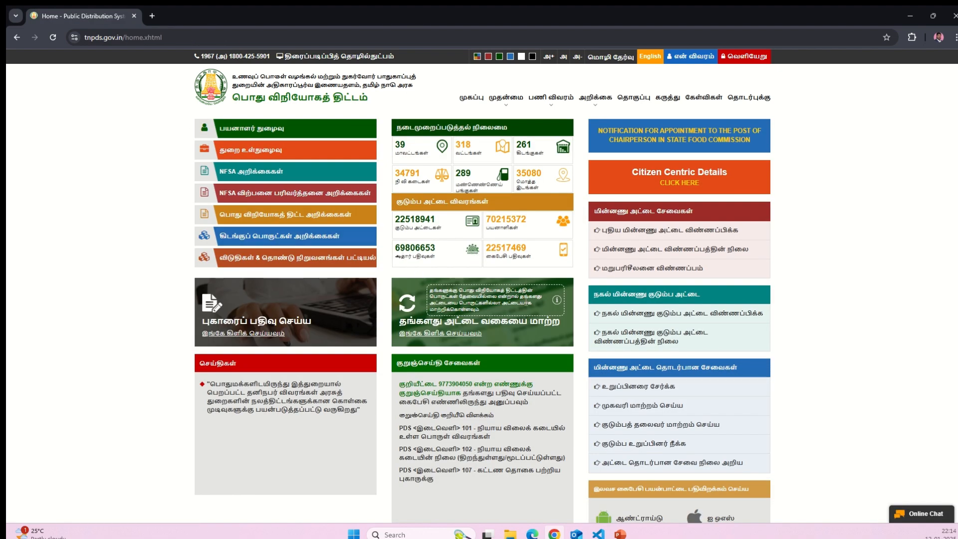
pyautogui.scroll(-1, 509, 339)
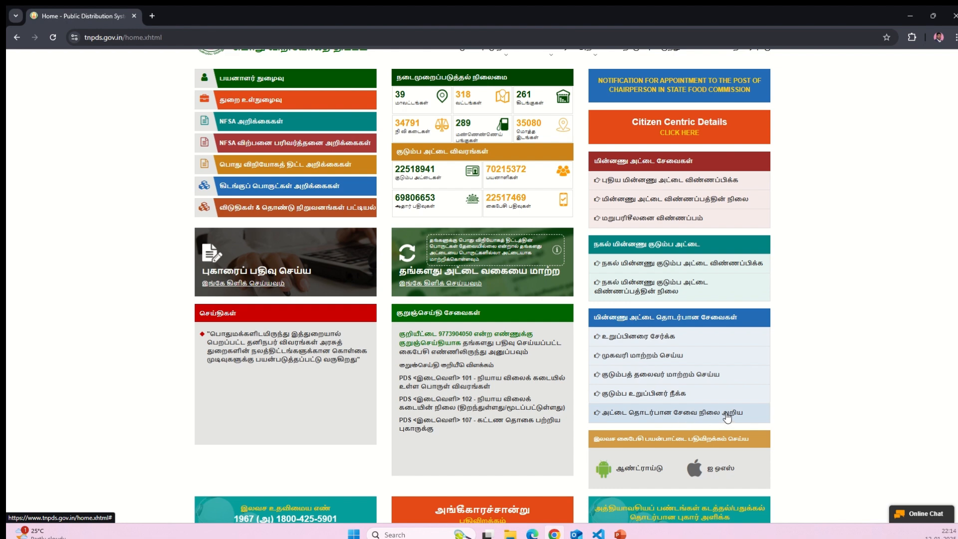
pyautogui.click(708, 421)
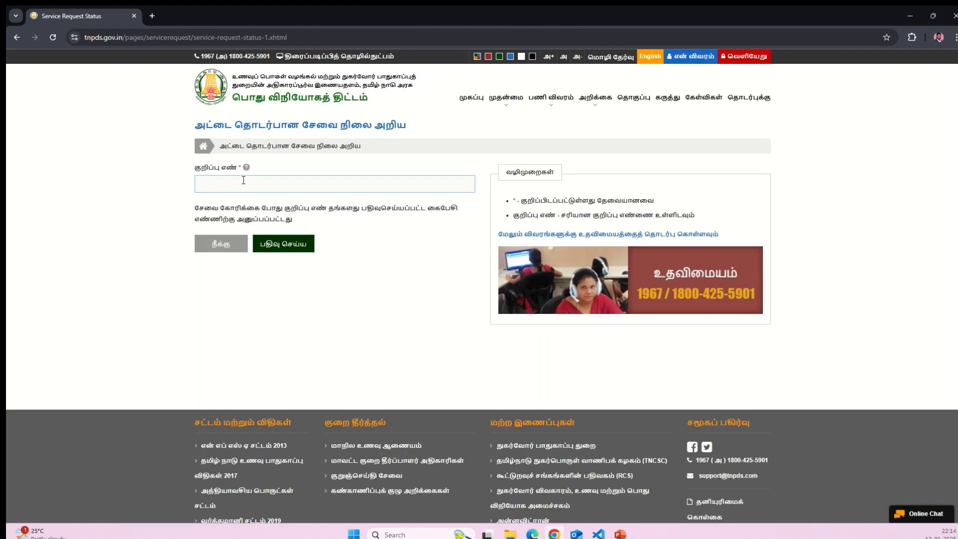
pyautogui.hotkey('ctrl', 'v')
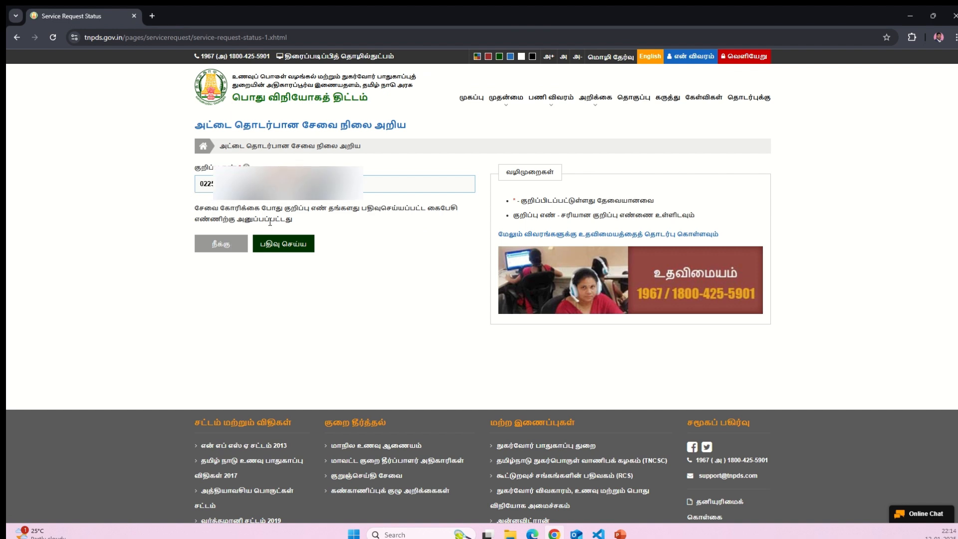
pyautogui.click(282, 245)
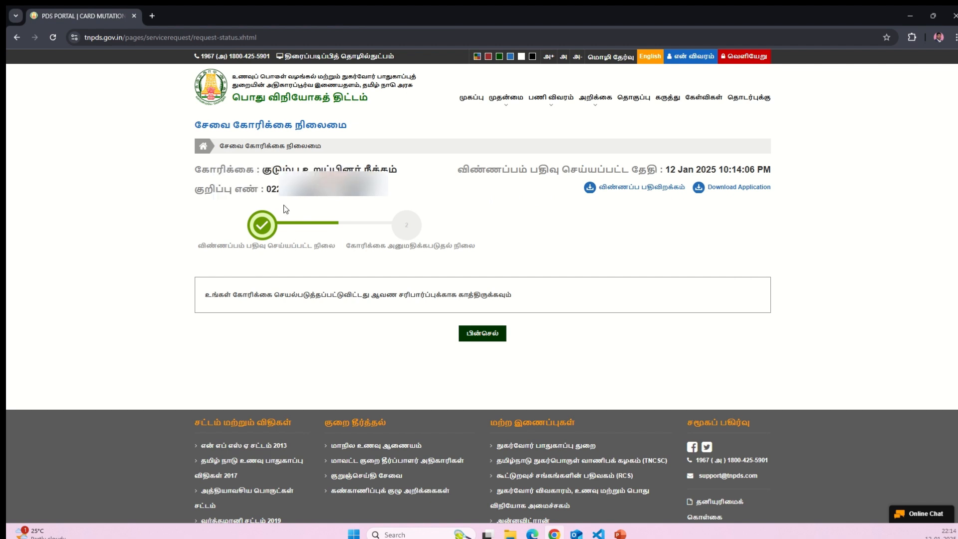
# - Highlight the requested service name, request reference number and application registration date on the status page
pyautogui.moveTo(263, 170); pyautogui.dragTo(393, 169)
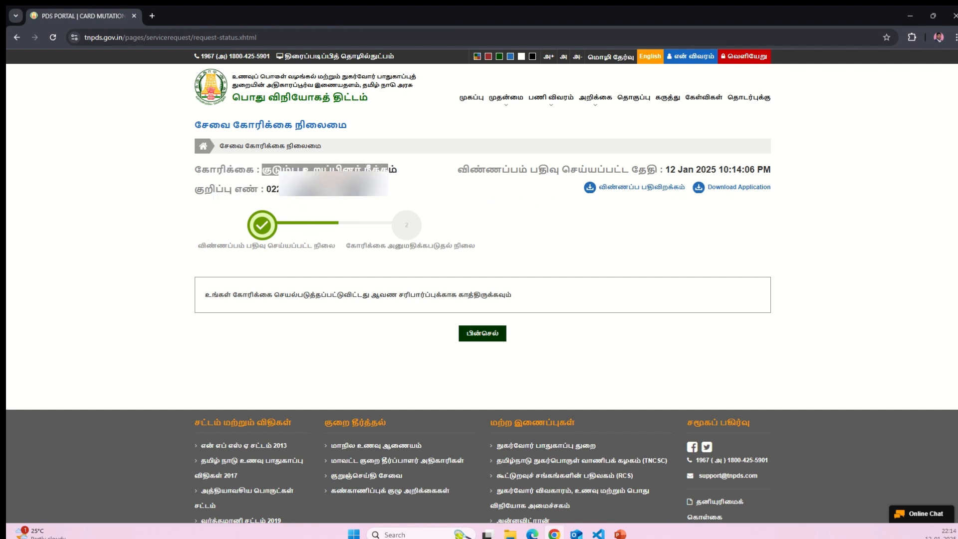
pyautogui.click(413, 171)
pyautogui.doubleClick(278, 190)
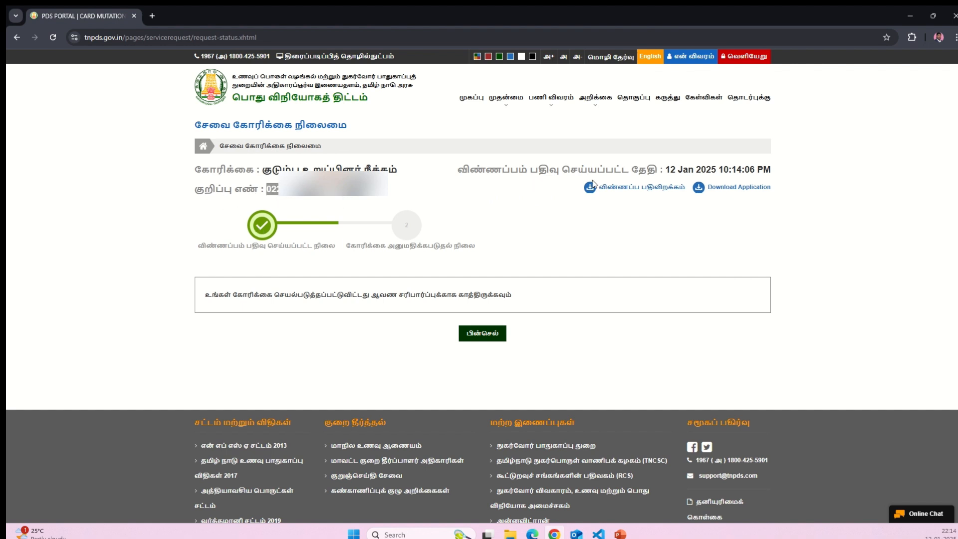
pyautogui.moveTo(669, 172); pyautogui.dragTo(746, 171)
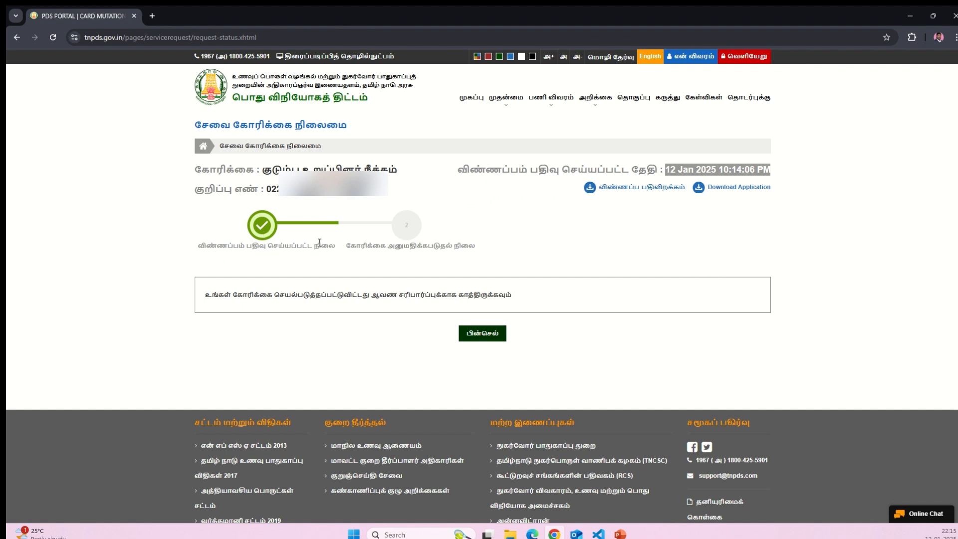
# - Point out the request approval and application registered stages, then download the acknowledgment PDF
pyautogui.moveTo(352, 248); pyautogui.dragTo(453, 246)
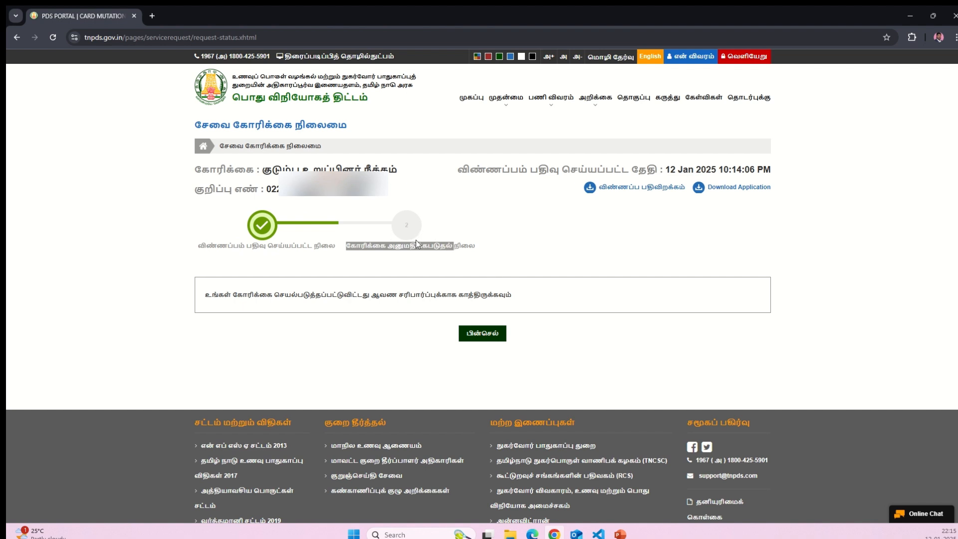
pyautogui.click(467, 241)
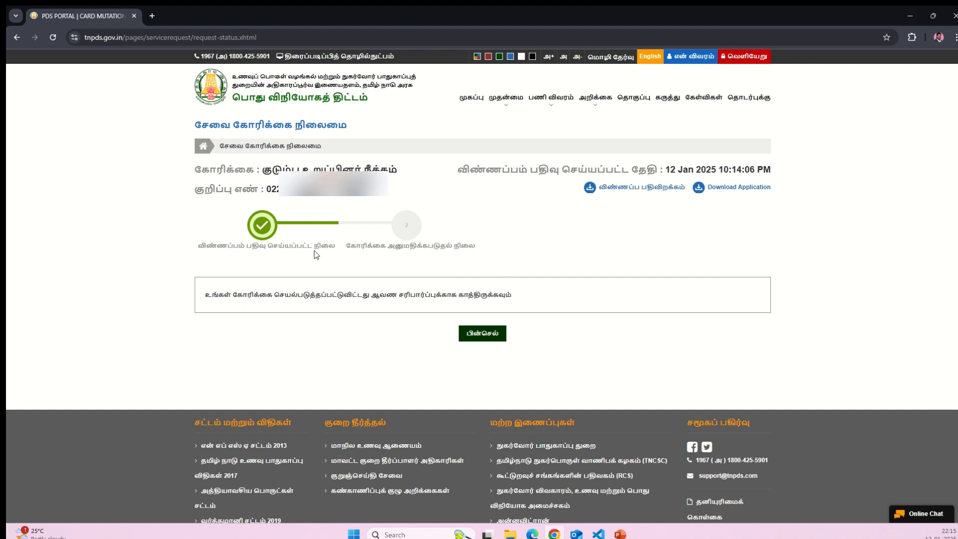
pyautogui.moveTo(353, 244); pyautogui.dragTo(490, 250)
pyautogui.click(438, 249)
pyautogui.click(722, 190)
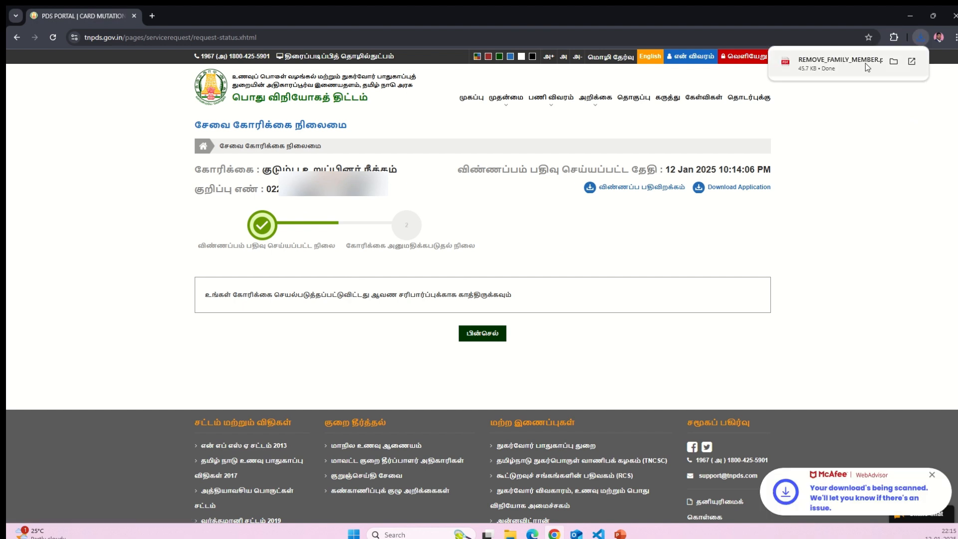
# - Open the downloaded REMOVE_FAMILY_MEMBER PDF from its folder, review it, then return to the status page
pyautogui.click(894, 62)
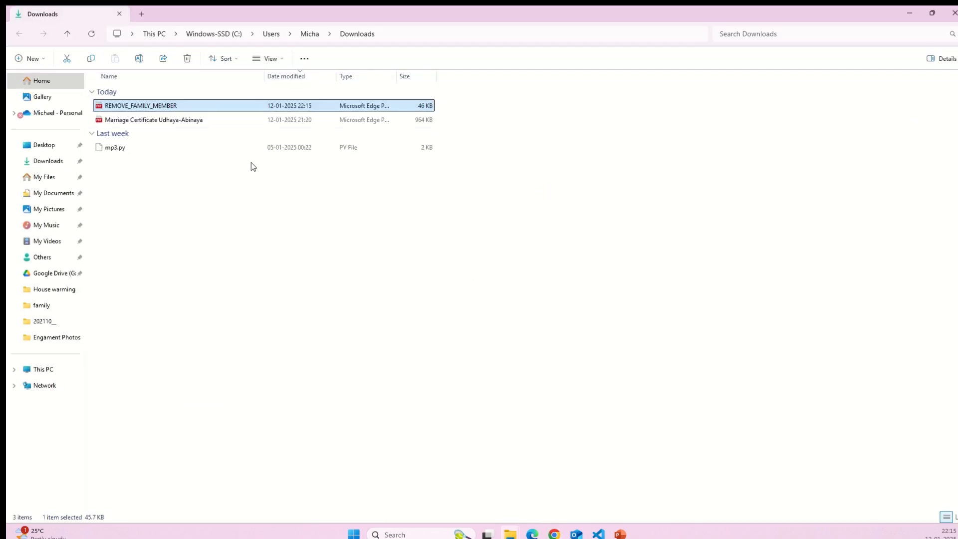
pyautogui.doubleClick(148, 107)
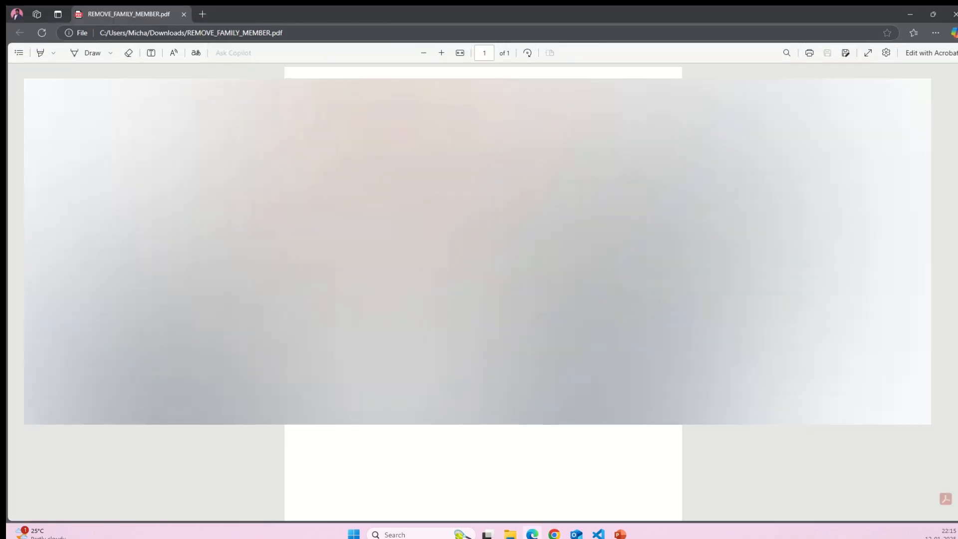
pyautogui.scroll(4, 479, 252)
pyautogui.scroll(-2, 479, 251)
pyautogui.scroll(2, 479, 251)
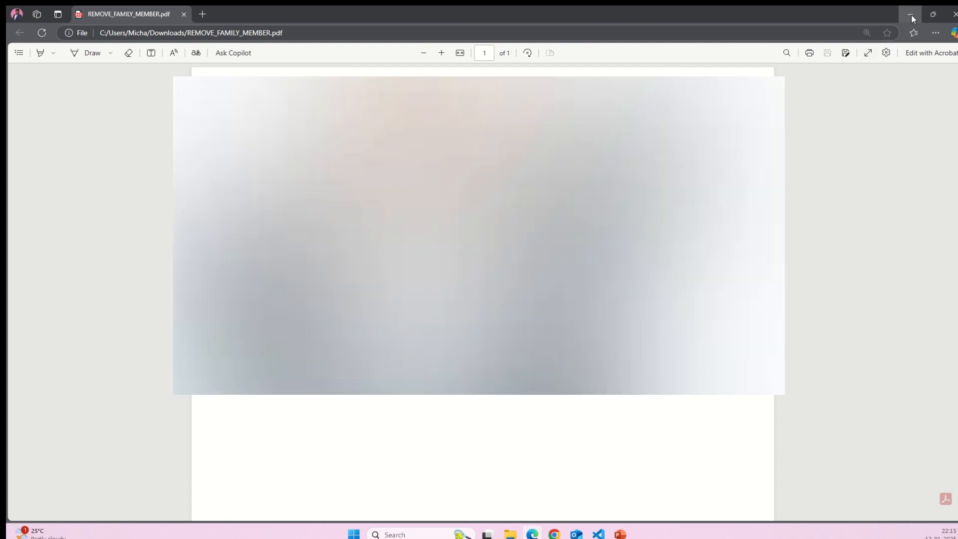
pyautogui.click(911, 14)
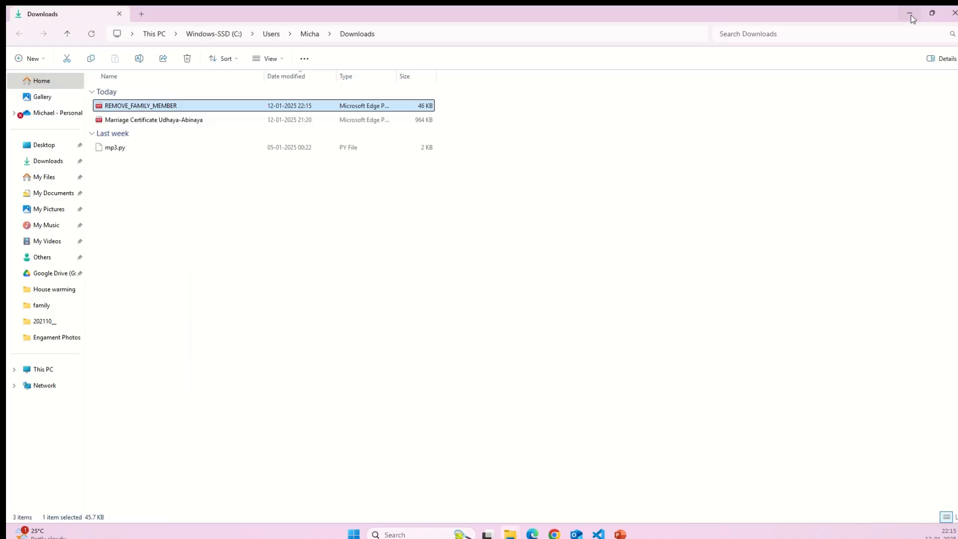
pyautogui.click(554, 534)
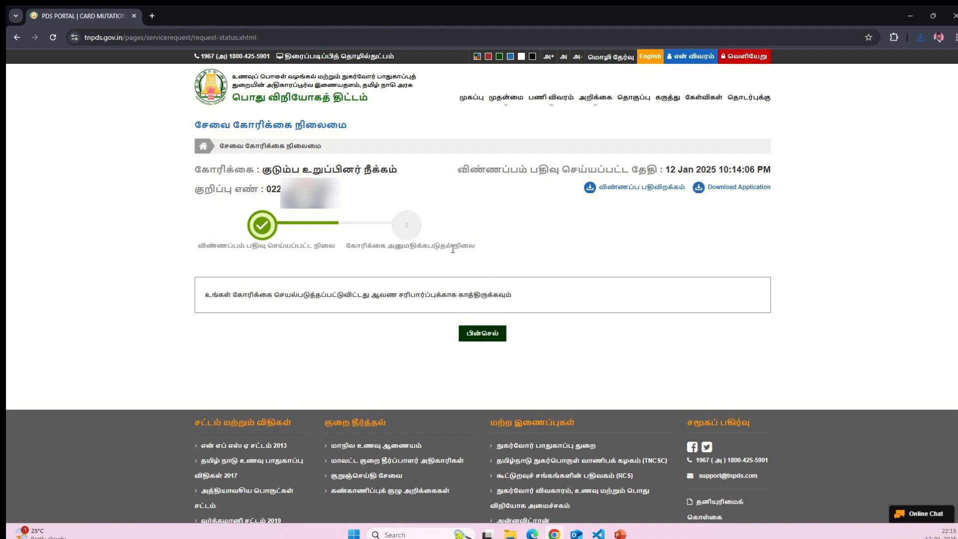
# - In a new tab, search Google for 'compress pdf to 1mb' and open the bigpdf 11zon compressor
pyautogui.click(152, 16)
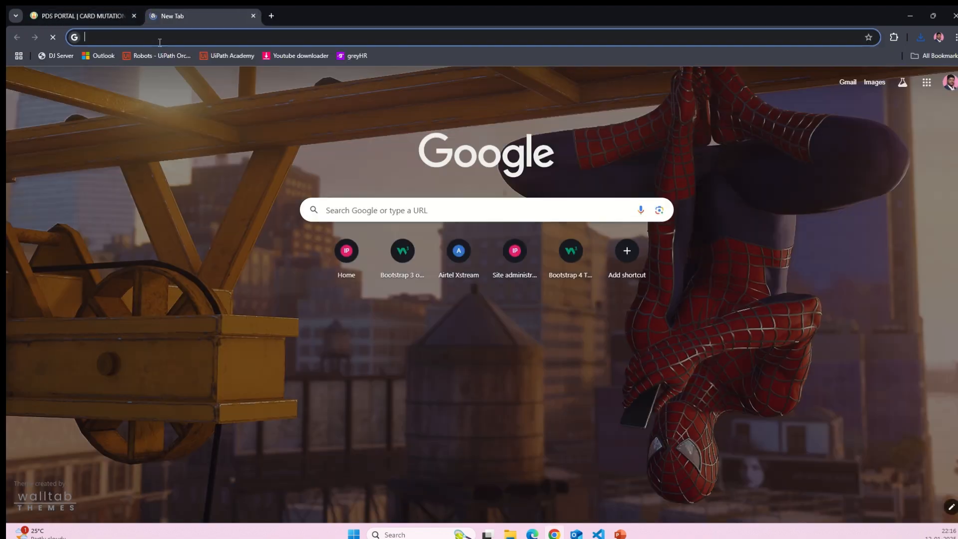
pyautogui.write('co')
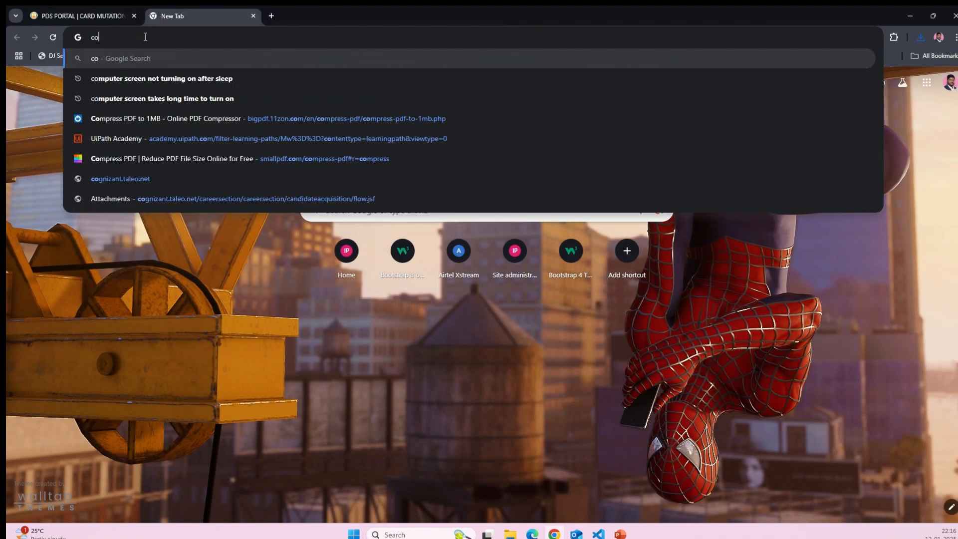
pyautogui.write('mpres')
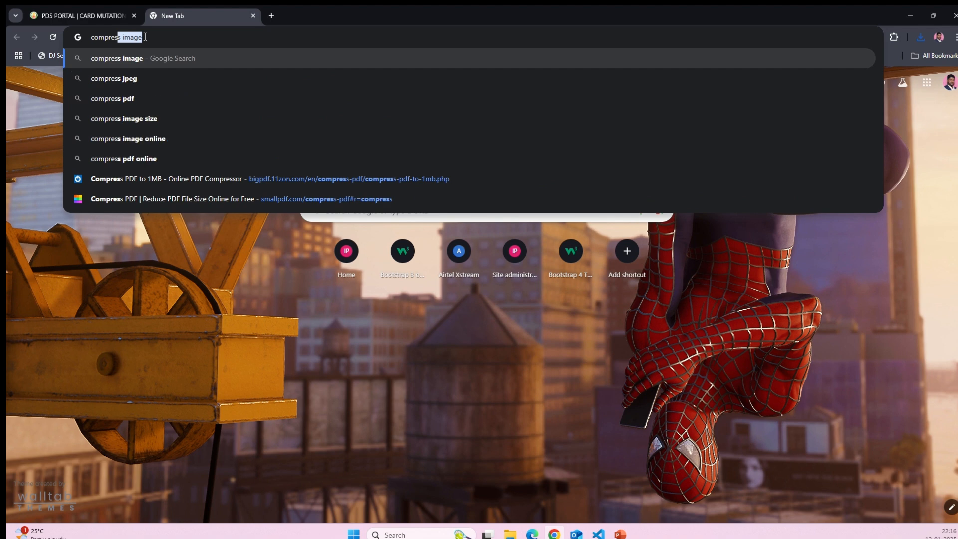
pyautogui.write('s pdf')
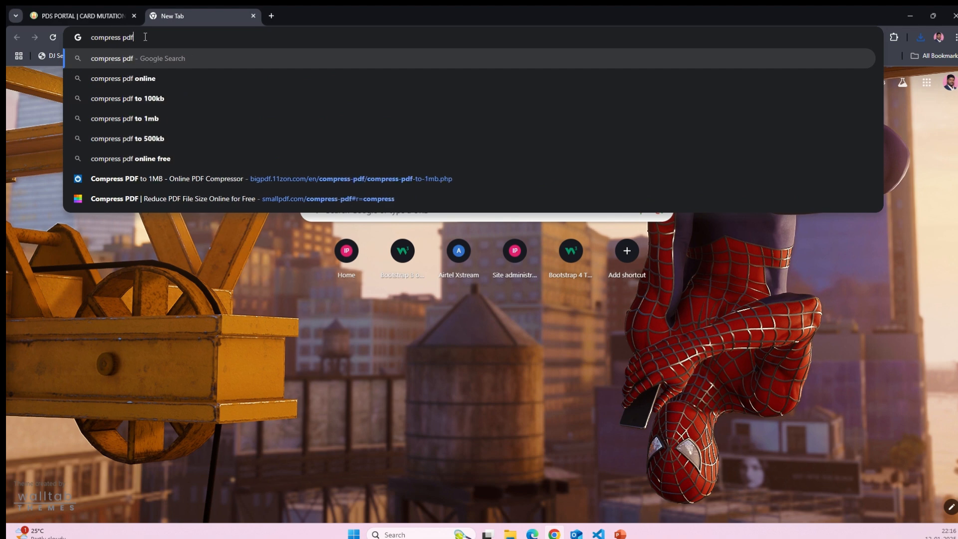
pyautogui.press('Down')
pyautogui.press('Down')
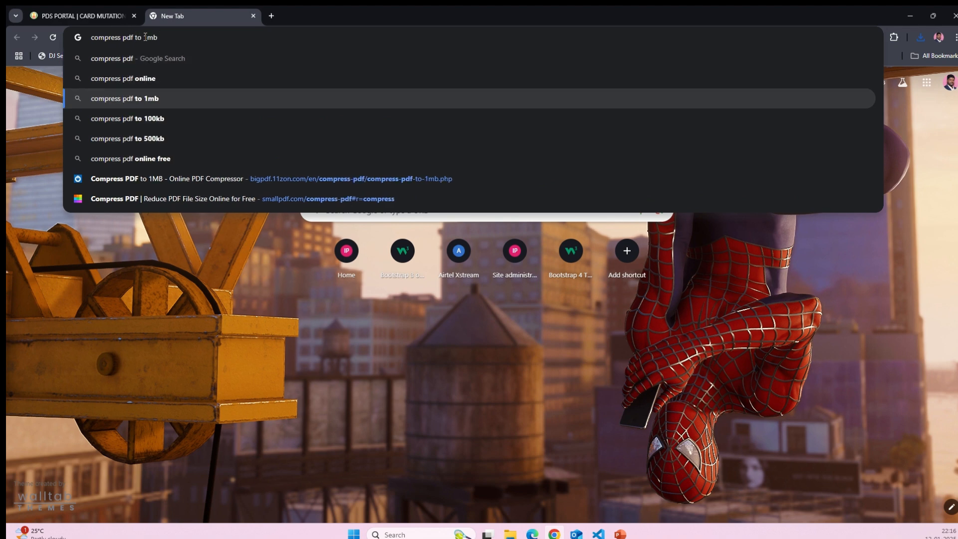
pyautogui.click(138, 100)
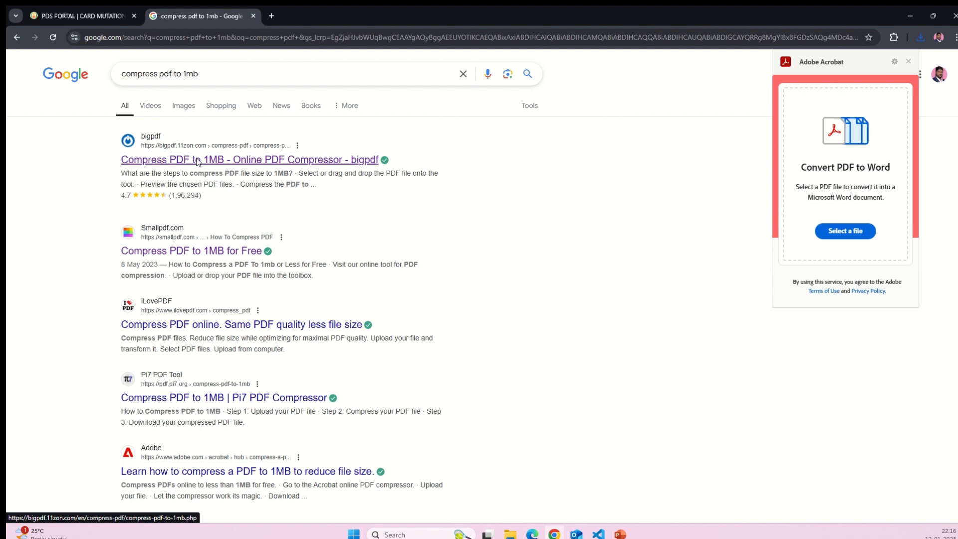
pyautogui.click(197, 161)
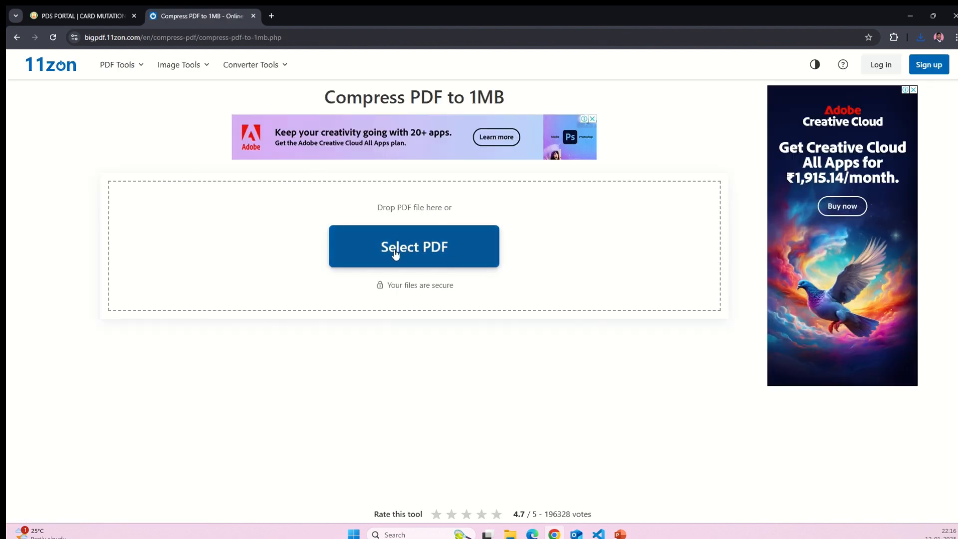
# - Upload the 963.46 KB marriage certificate PDF, compress it at level 100, and download the 400.66 KB result
pyautogui.click(394, 251)
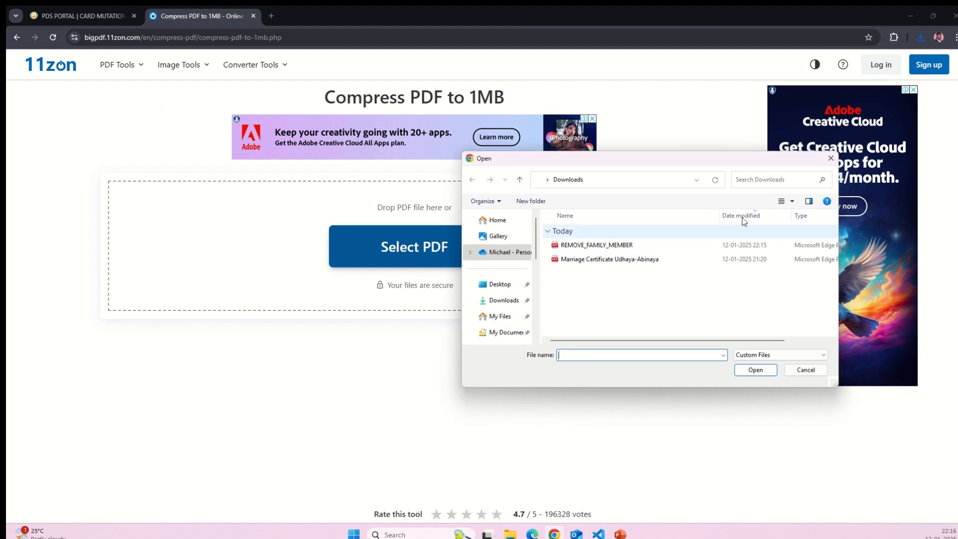
pyautogui.doubleClick(589, 260)
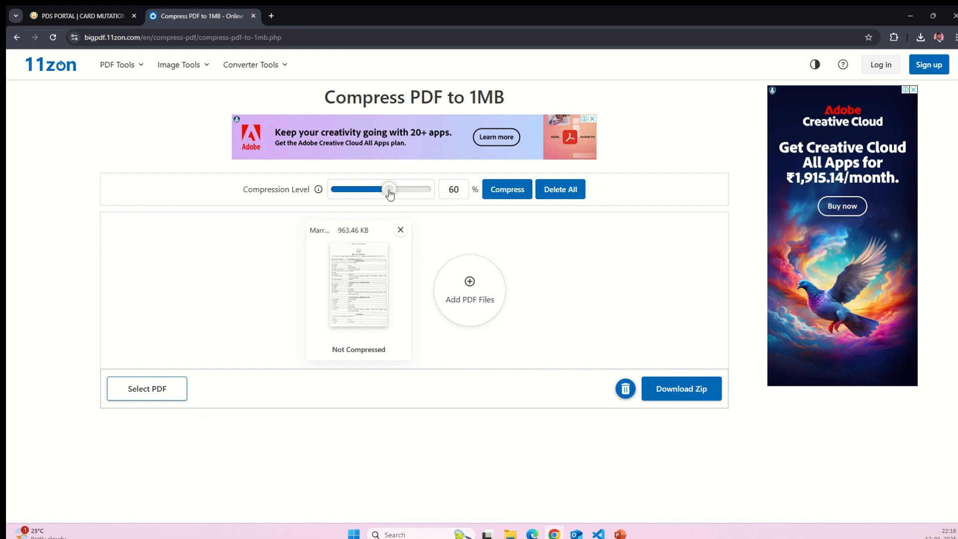
pyautogui.moveTo(393, 192); pyautogui.dragTo(410, 191)
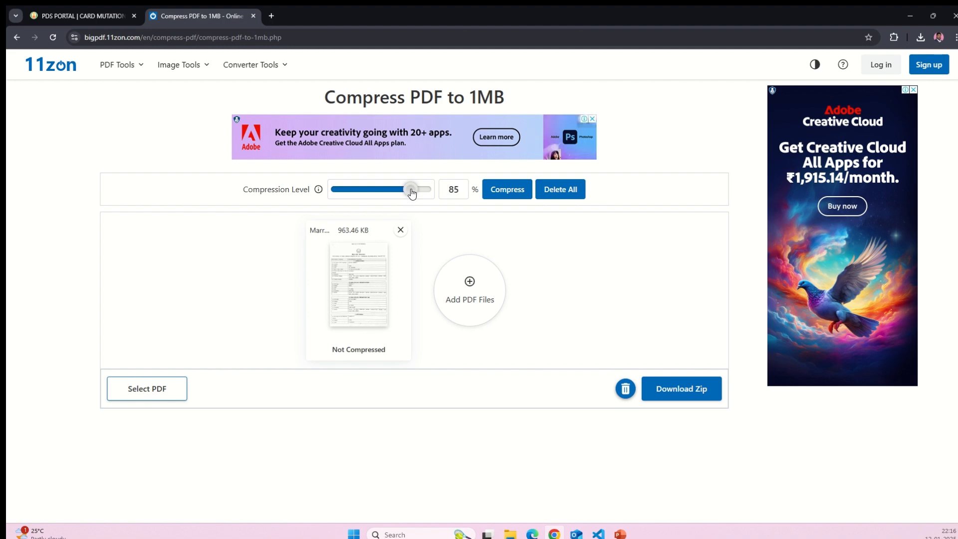
pyautogui.click(499, 197)
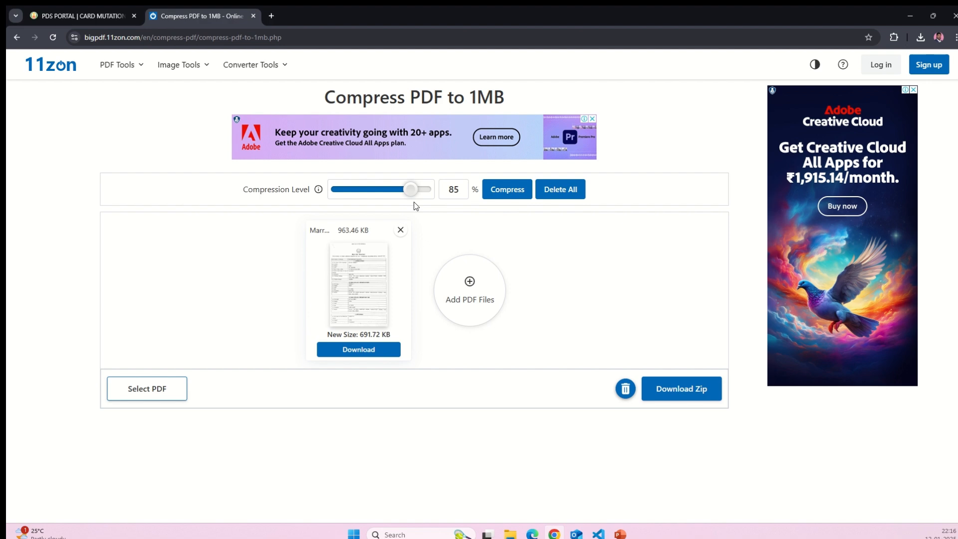
pyautogui.moveTo(411, 190); pyautogui.dragTo(429, 189)
pyautogui.click(490, 188)
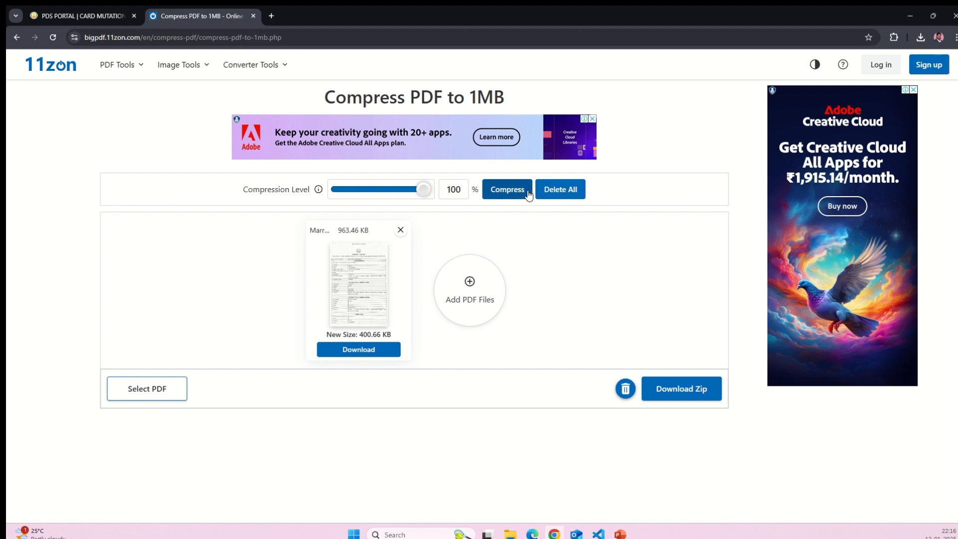
pyautogui.click(354, 349)
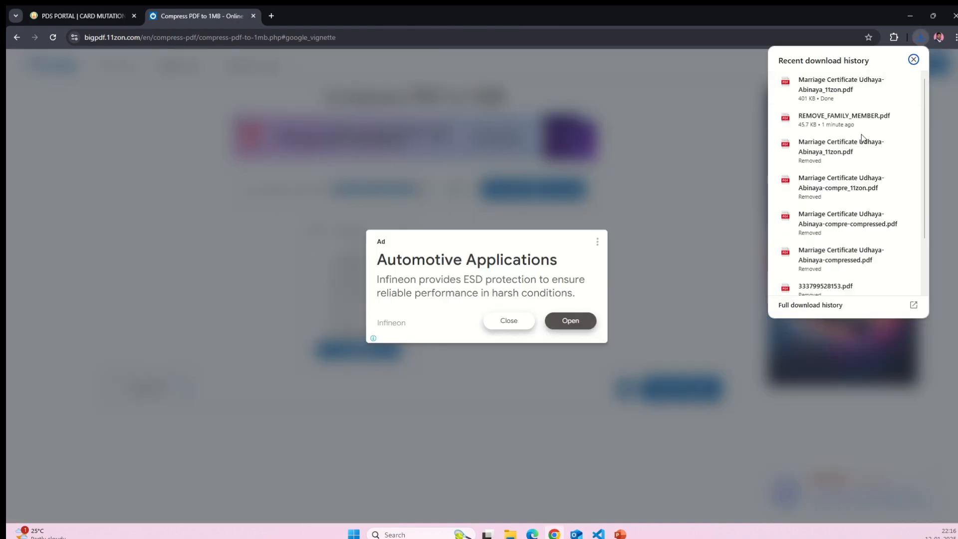
# - Show the compressed 401 KB marriage certificate PDF in the Downloads folder
pyautogui.click(885, 82)
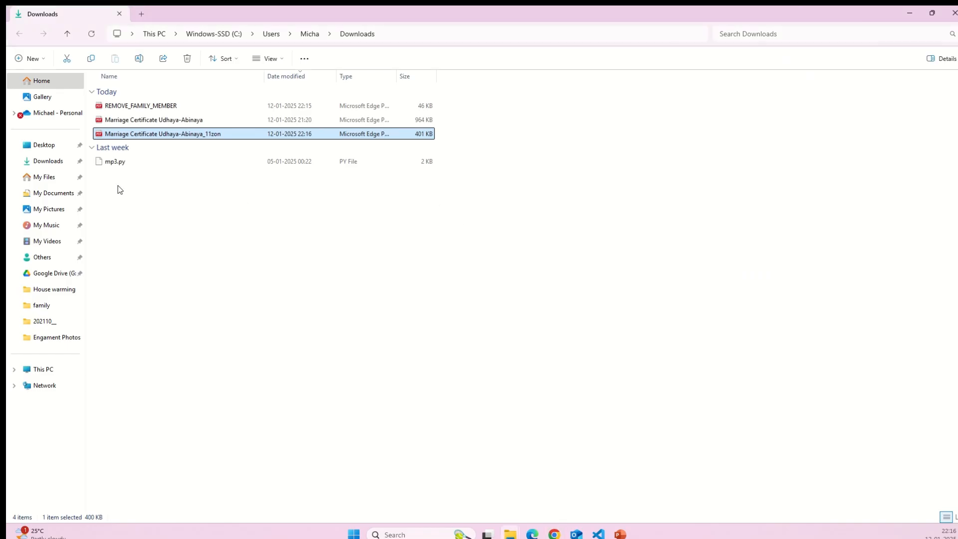